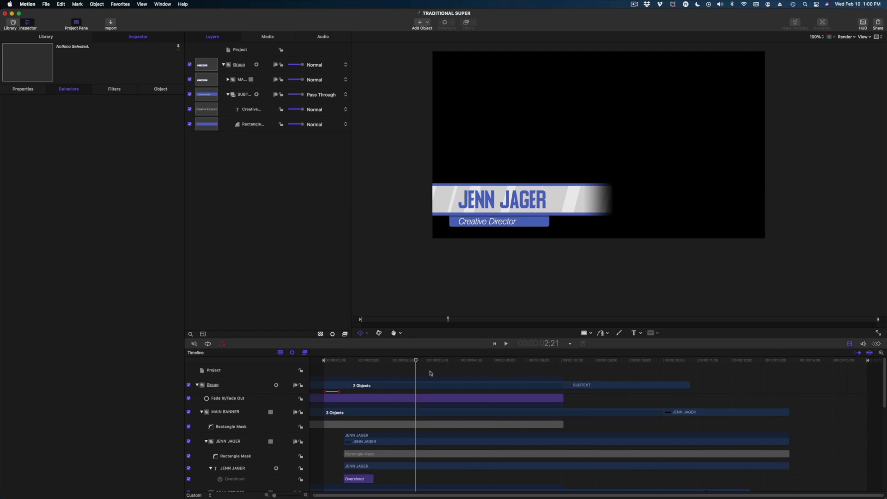
Preview the lower third, then start publishing it as a Final Cut generator named TRADITIONAL SUPER
left_click_drag(427, 359, 554, 399)
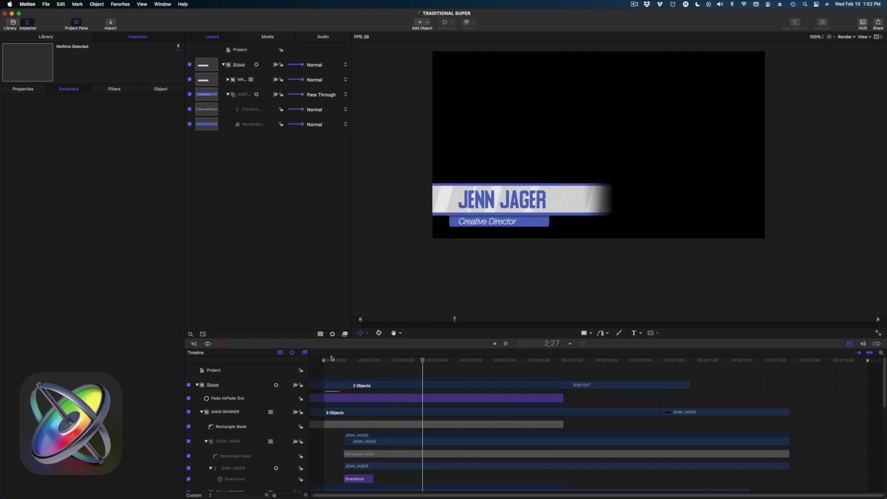
key("space")
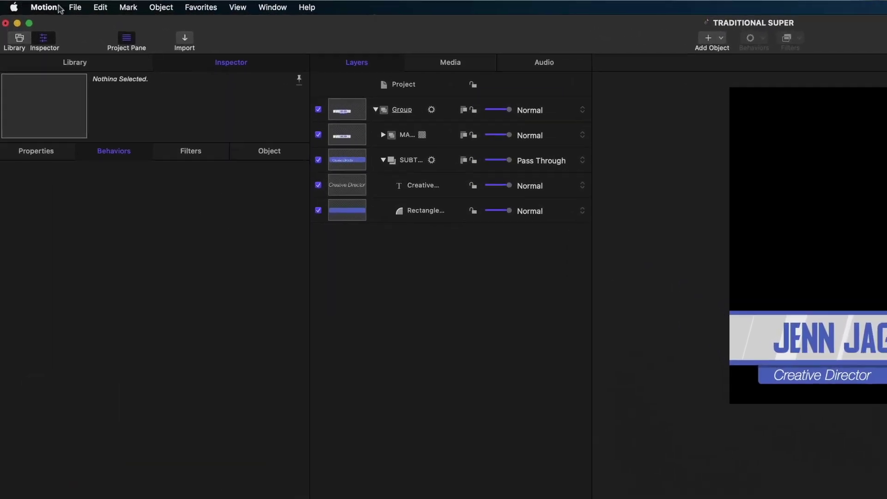
left_click(79, 7)
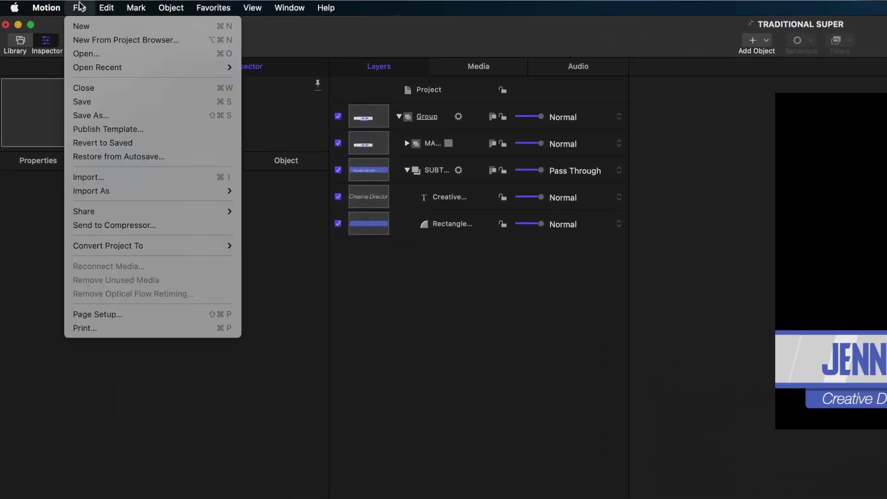
left_click(122, 134)
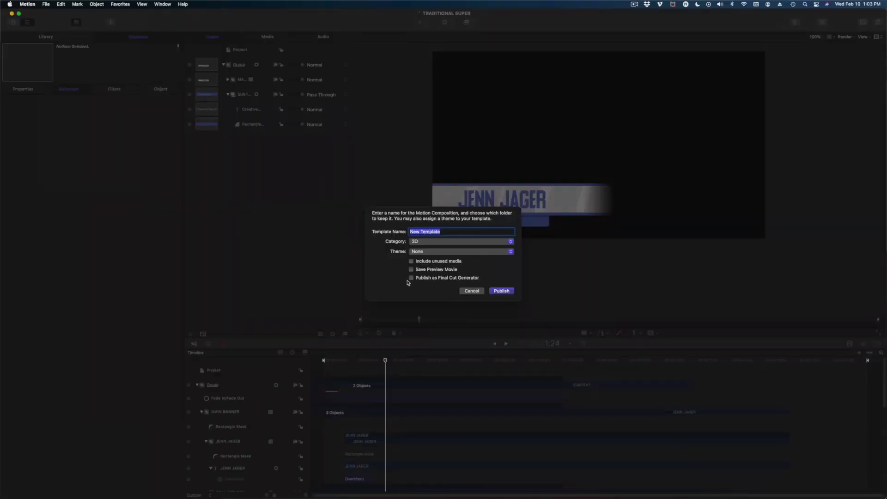
left_click(411, 278)
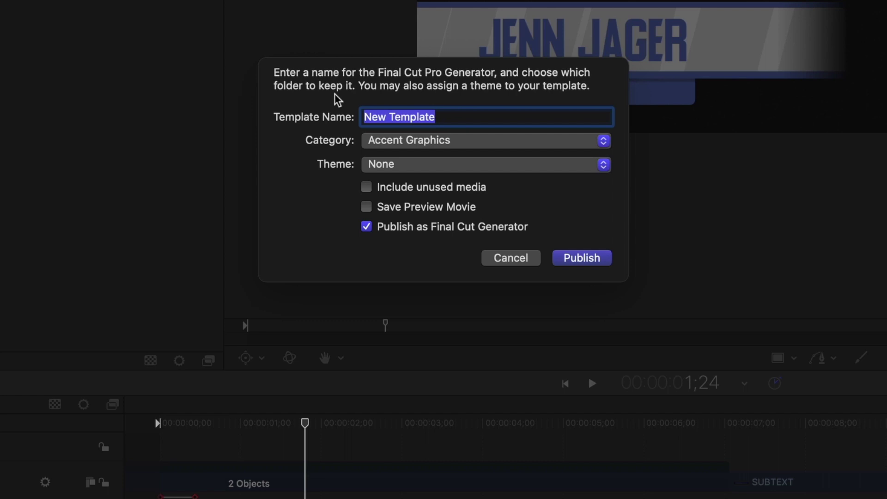
type("TRA")
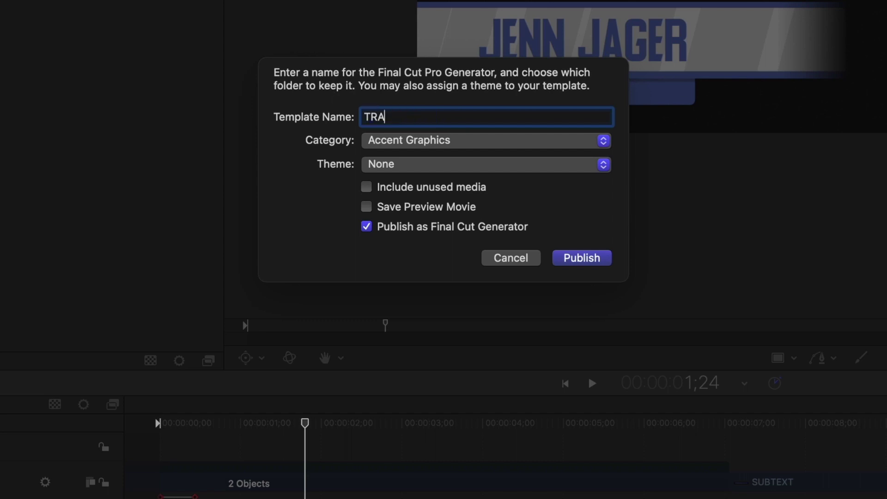
type("DITIONAL SUPER")
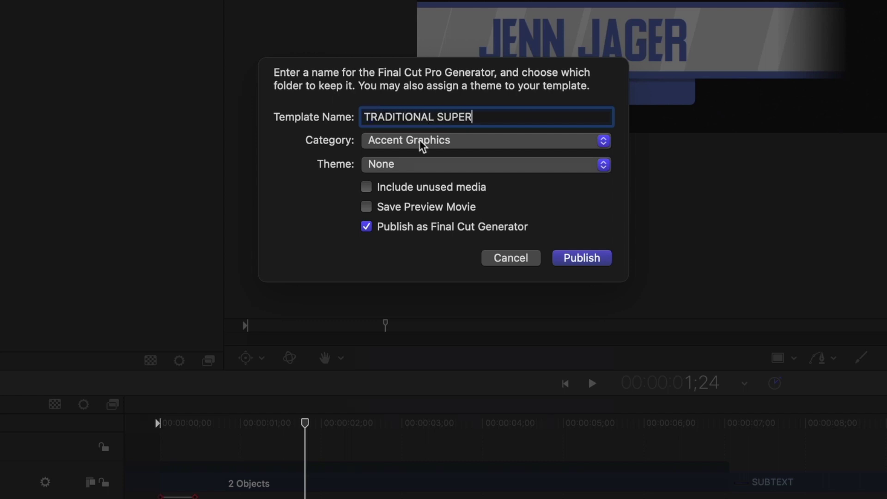
File the template under category NAME SUPERS with theme LOWER THIRDS and publish it
left_click(421, 141)
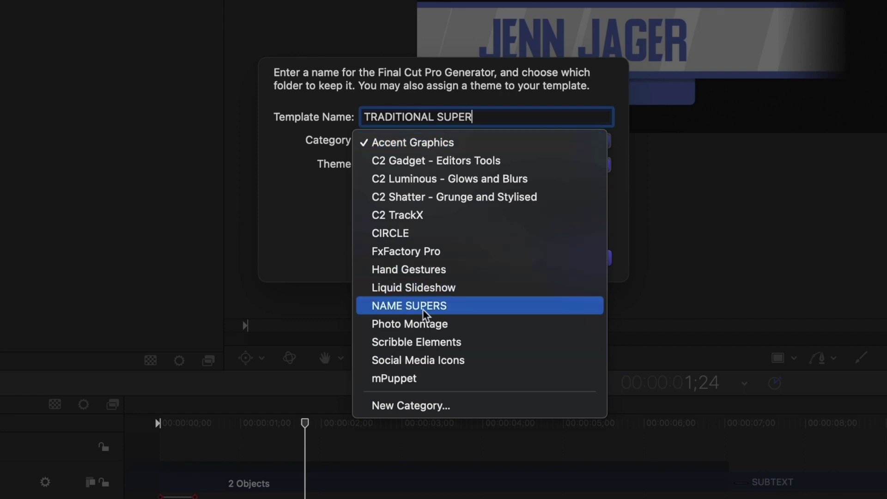
left_click(400, 306)
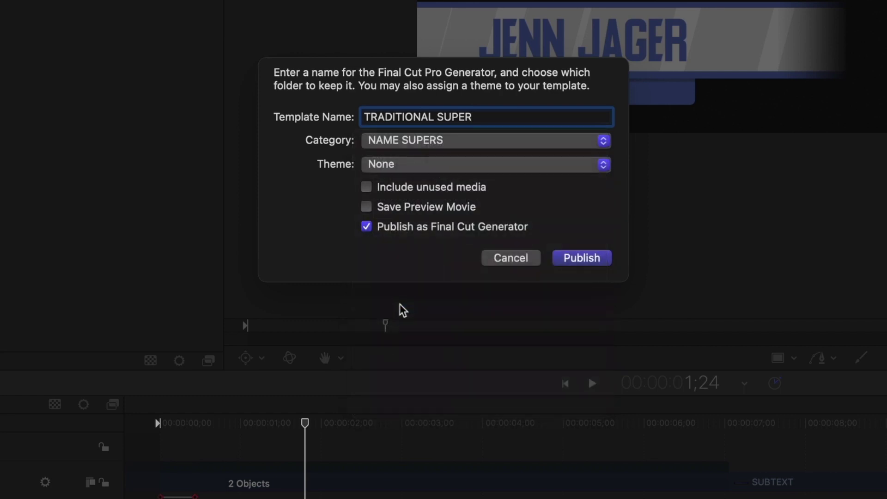
left_click(402, 164)
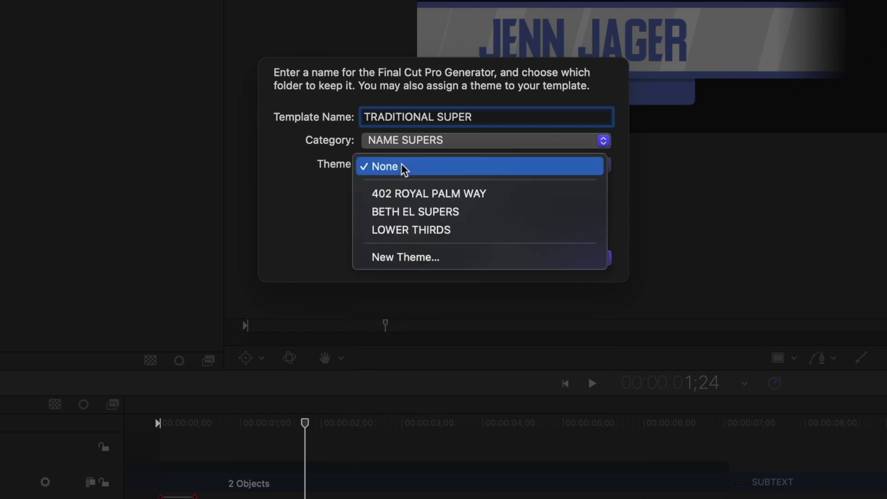
left_click(415, 228)
left_click(550, 141)
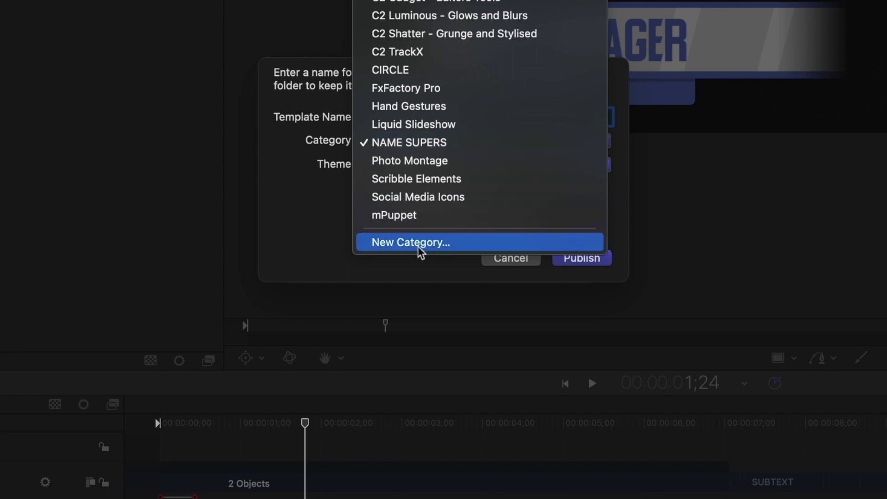
left_click(403, 274)
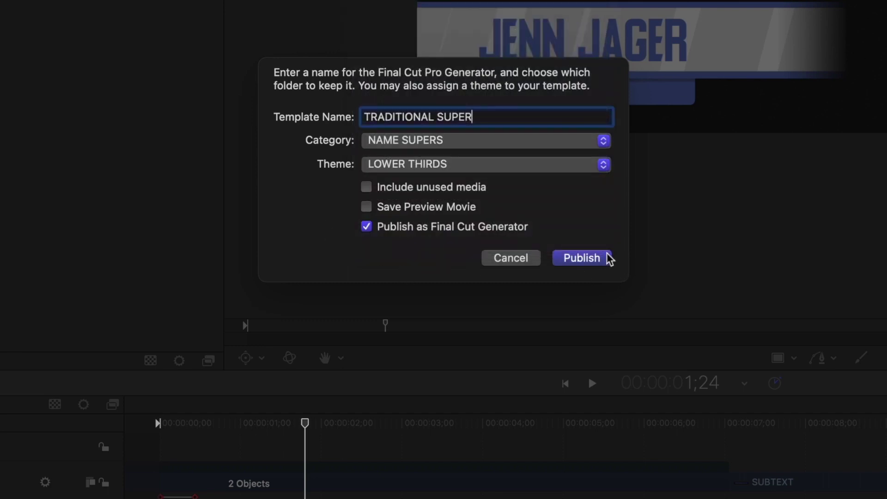
left_click(577, 260)
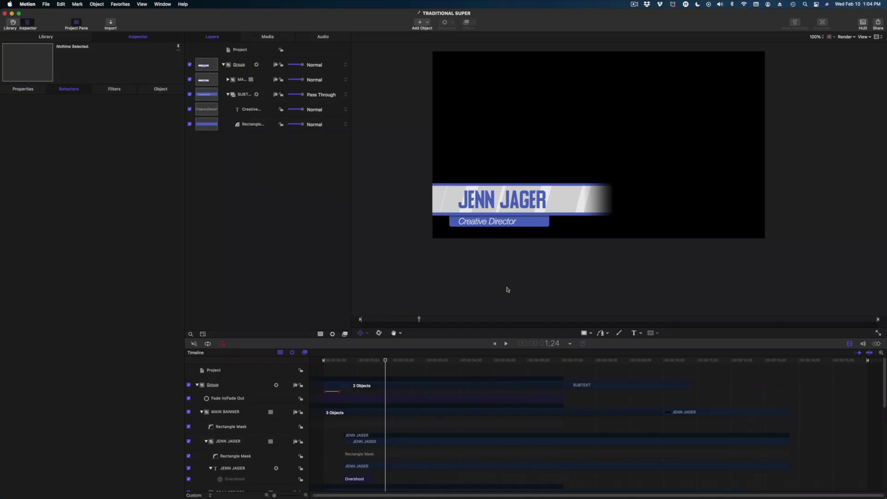
left_click(332, 486)
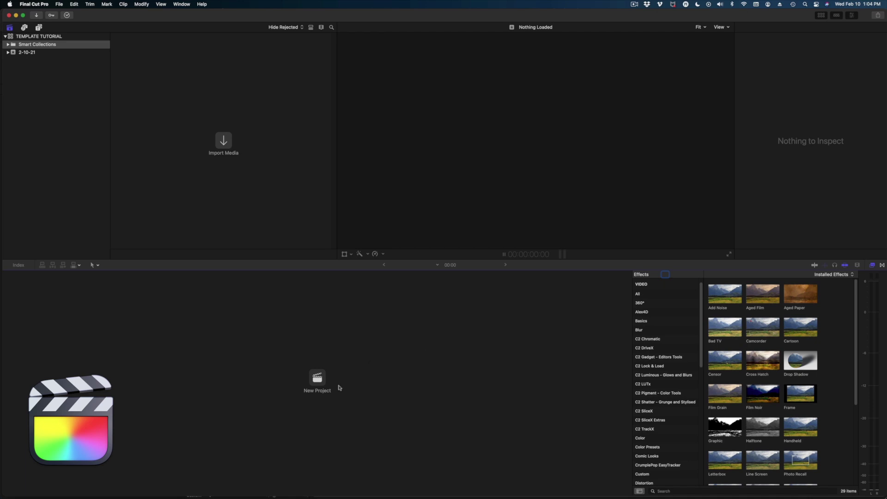
Create the SUPER TEMPLATE TEST project in the 2-10-21 event and select it
left_click(317, 377)
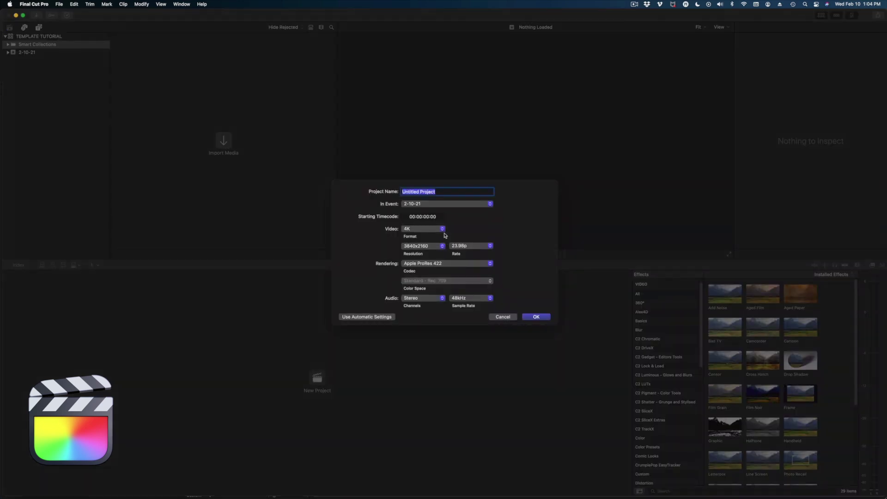
type("su")
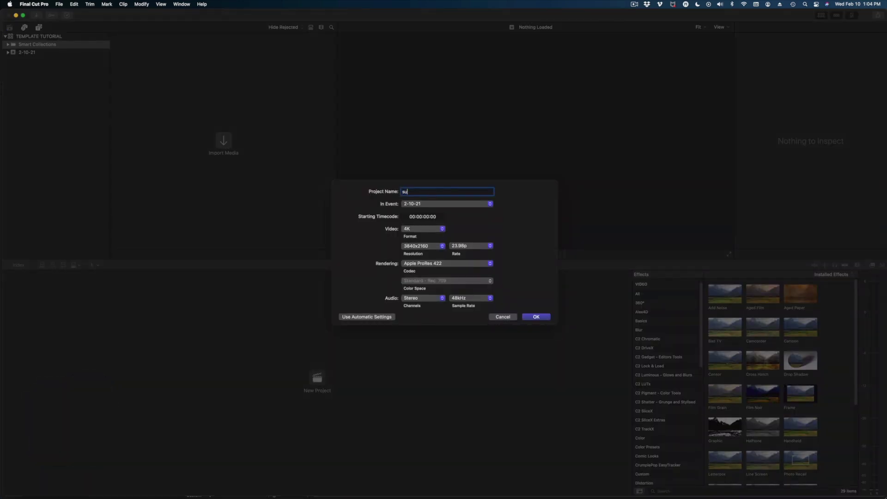
type("PER TEMPLATE TEST")
left_click(529, 318)
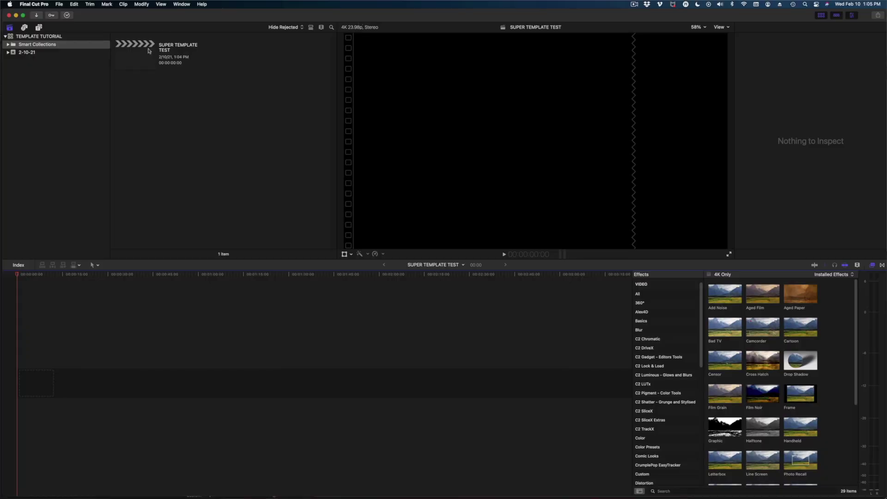
left_click(150, 51)
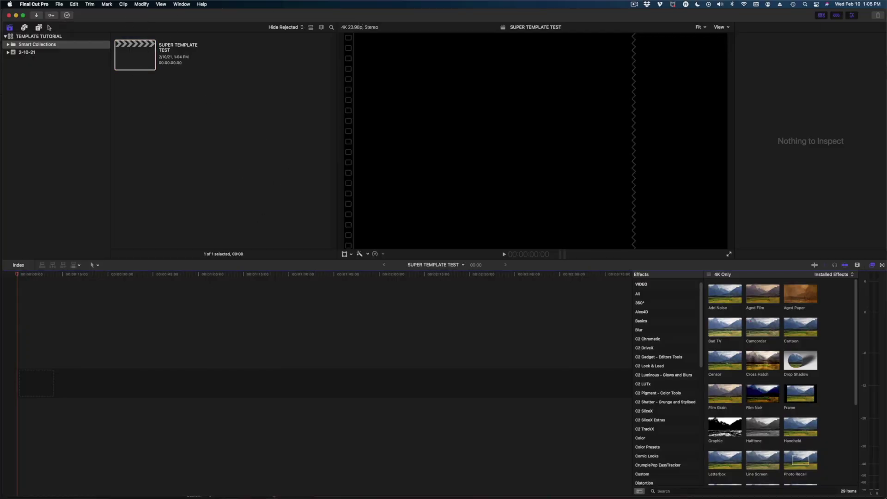
Drag TRADITIONAL SUPER from the NAME SUPERS generators to the timeline start and play it until the lower third appears
left_click(39, 28)
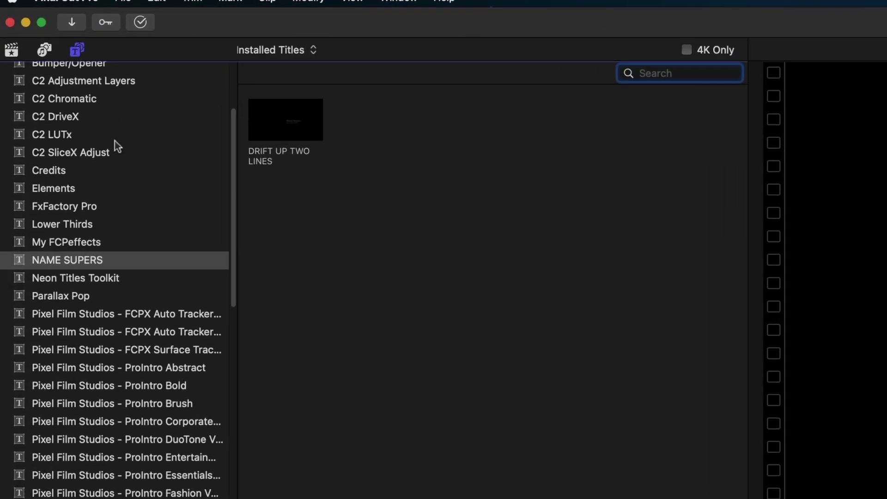
scroll(122, 178, "down", 3)
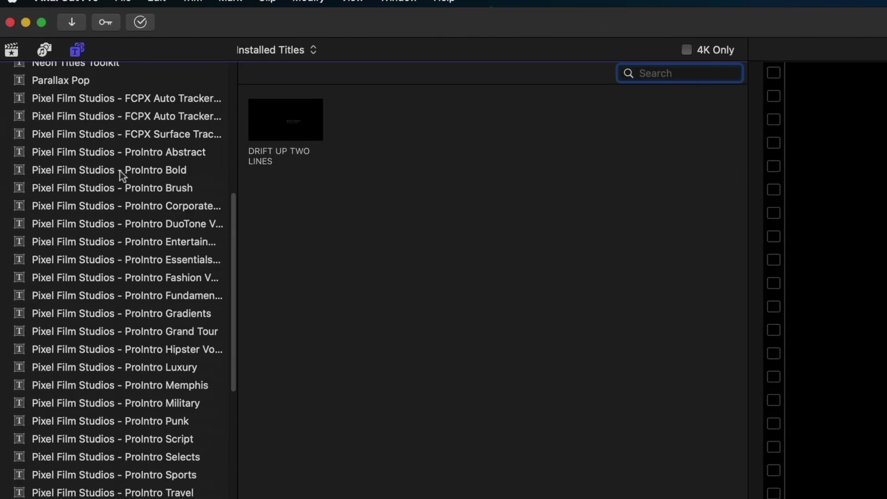
scroll(123, 175, "down", 10)
left_click(56, 474)
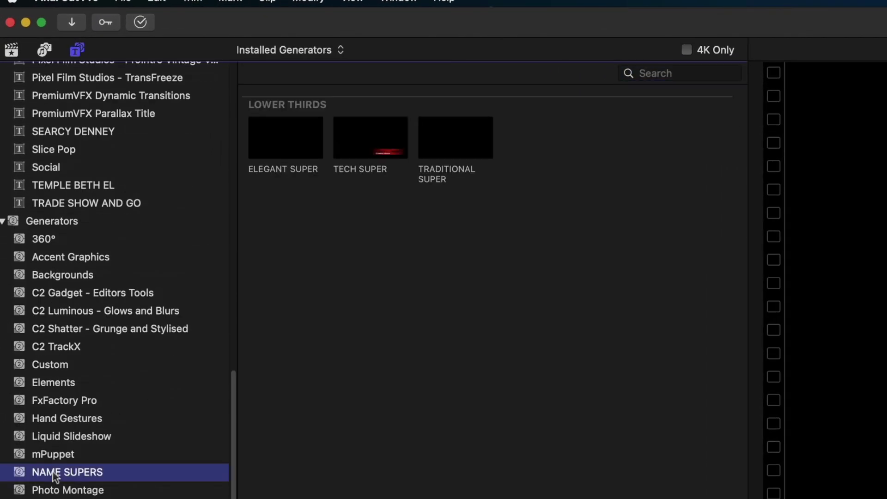
left_click(447, 140)
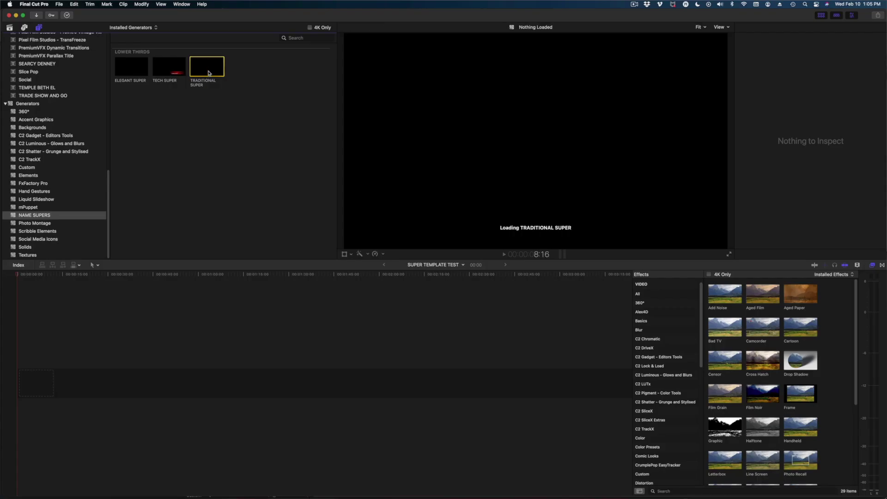
left_click_drag(208, 73, 44, 374)
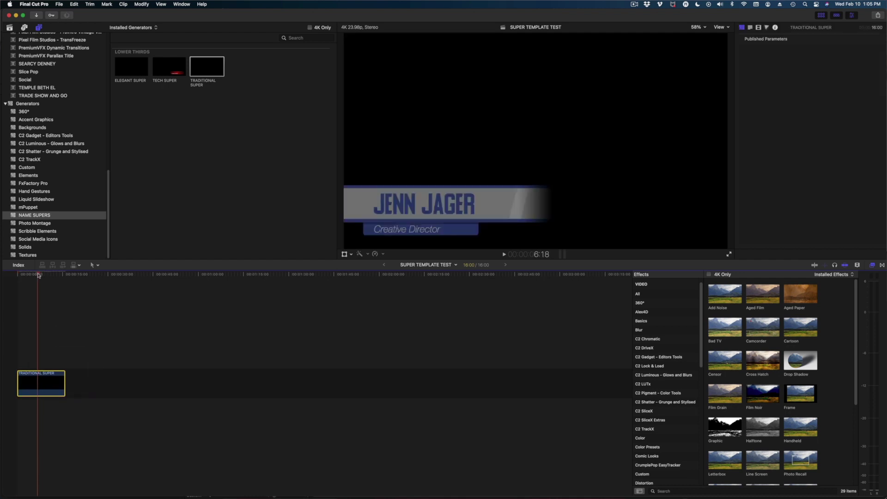
key("space")
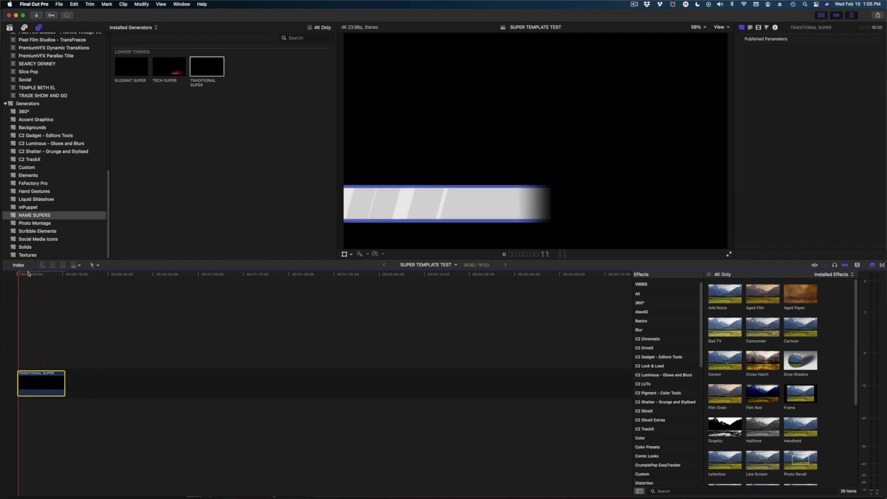
key("space")
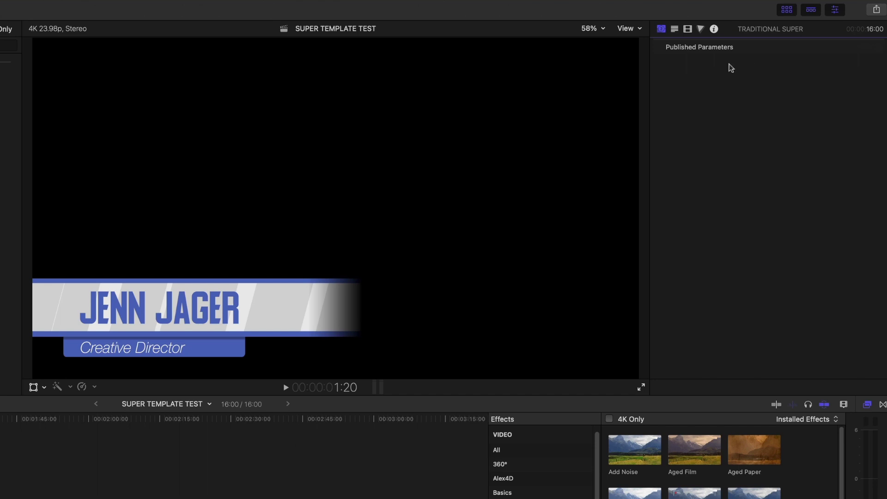
Type the test letters FFFFF after the super's name in the Title inspector, then delete them
left_click(675, 30)
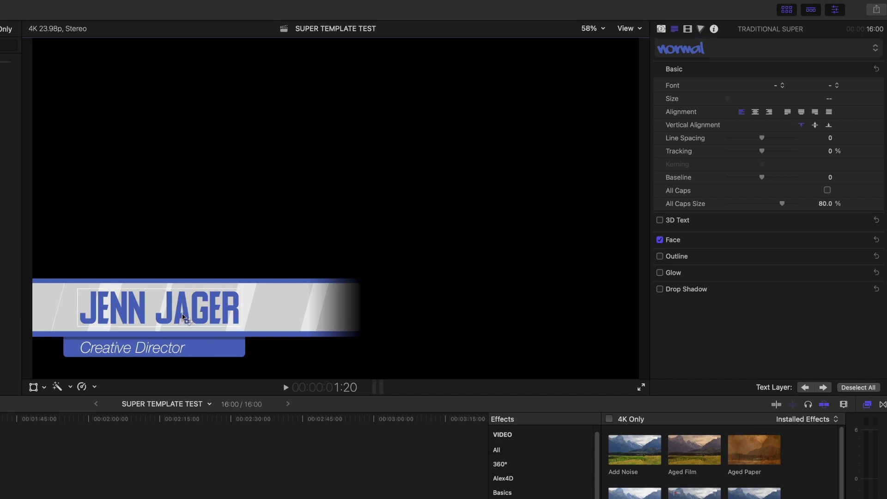
left_click(183, 318)
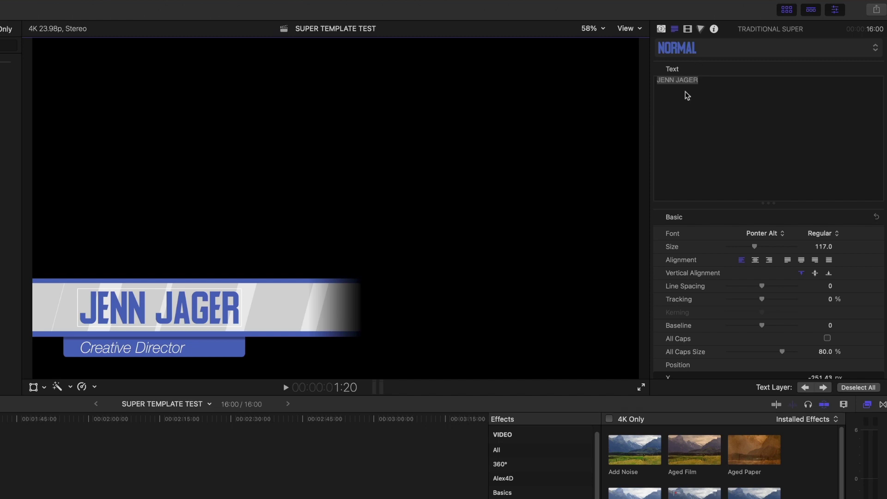
left_click(705, 99)
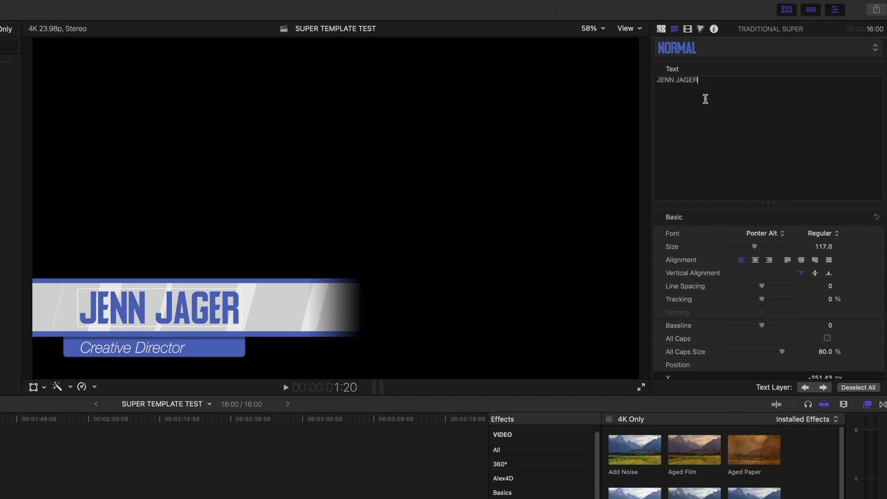
type("FFFFFF")
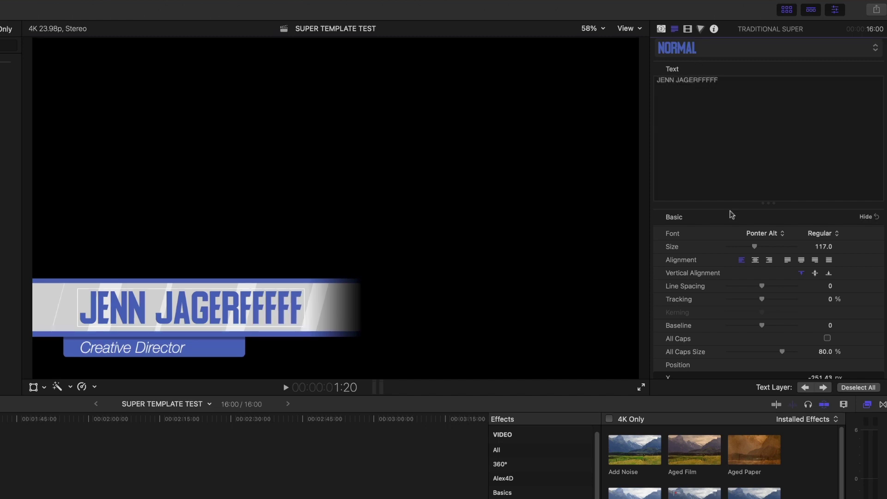
key("BackSpace")
key("BackSpace")
key("BackSpace")
key("BackSpace")
key("BackSpace")
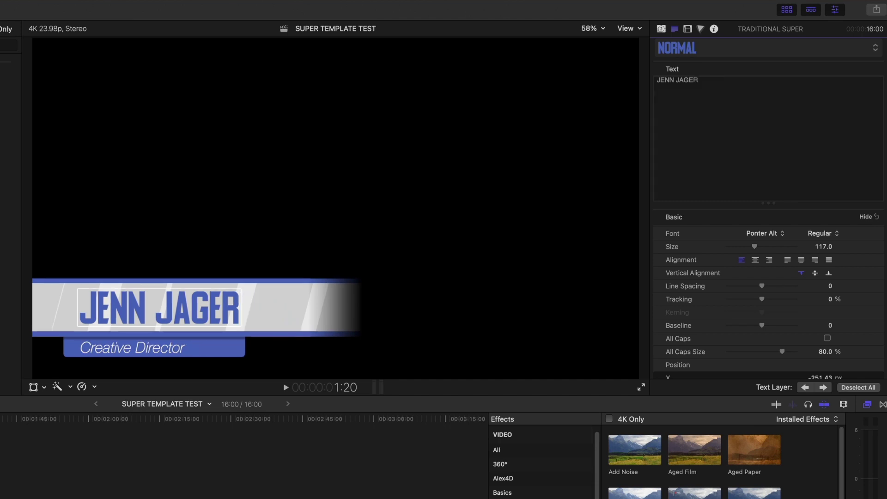
Scroll through the title's text settings, then show its published parameters, which are empty
scroll(763, 219, "down", 2)
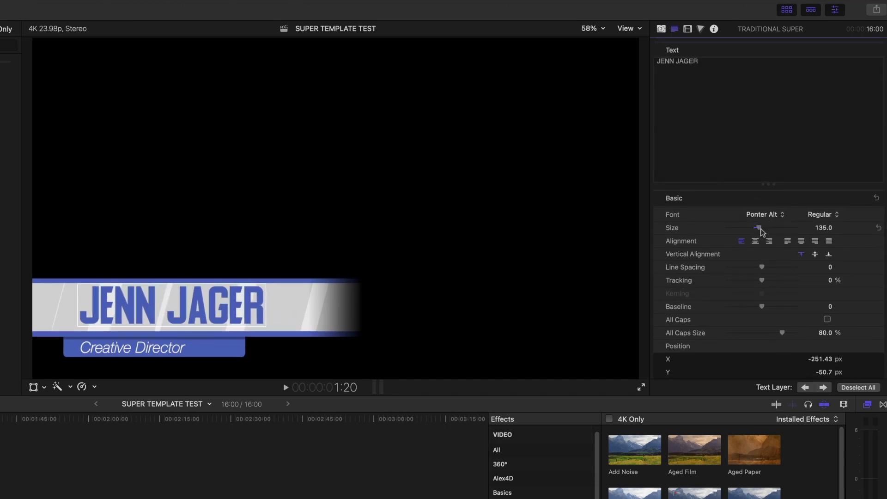
scroll(772, 264, "down", 5)
scroll(772, 264, "down", 10)
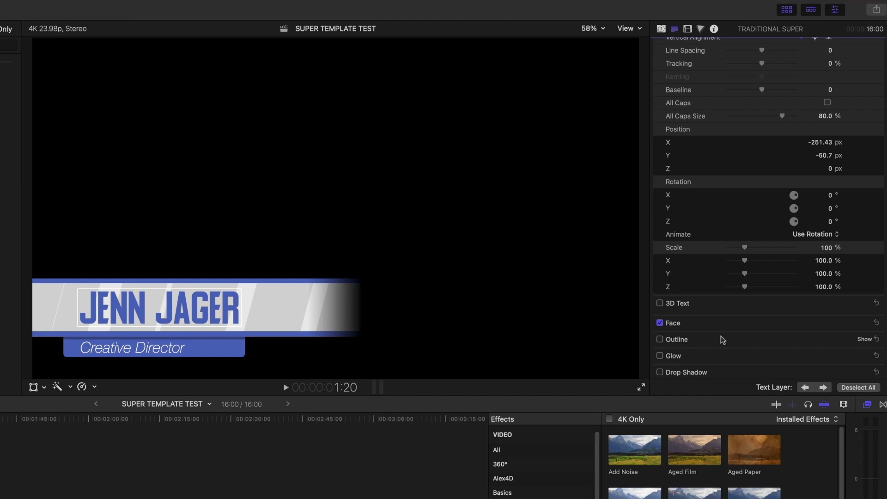
left_click(661, 29)
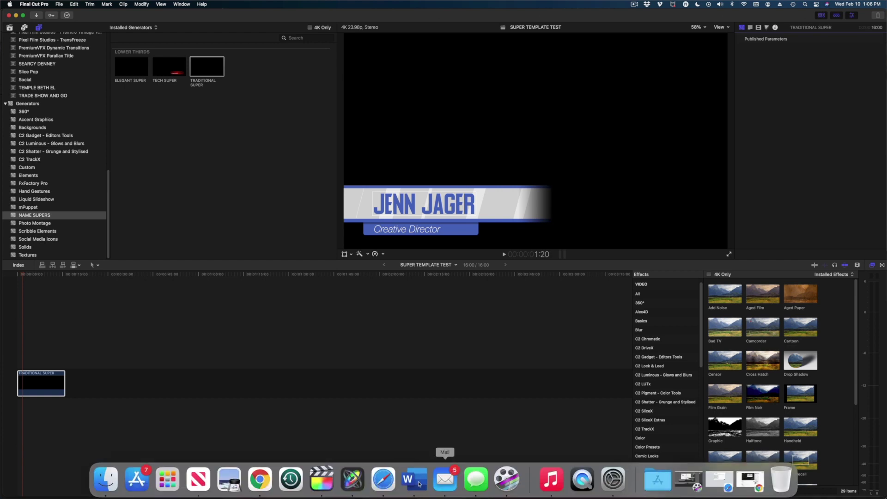
In Motion, expand the MAIN BANNER and stripe groups, inspect the Rectangle and Color Solid layers, and preview
left_click(360, 479)
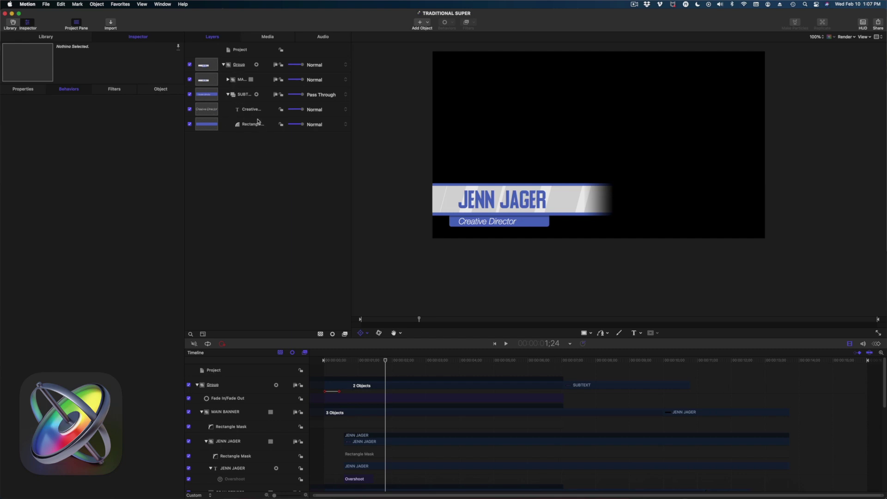
left_click(228, 80)
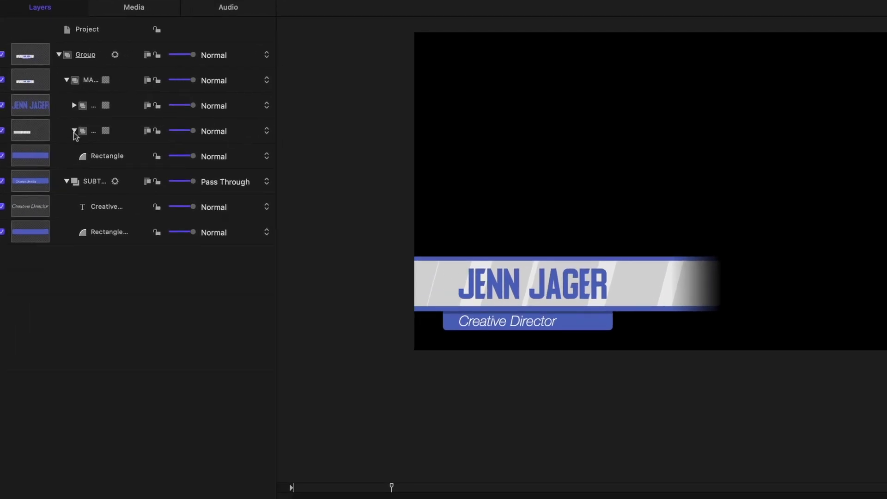
left_click(74, 132)
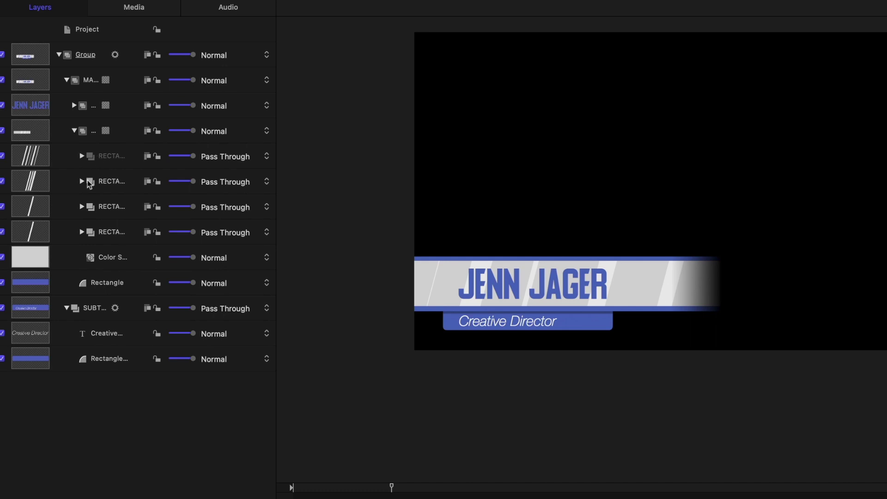
left_click(81, 232)
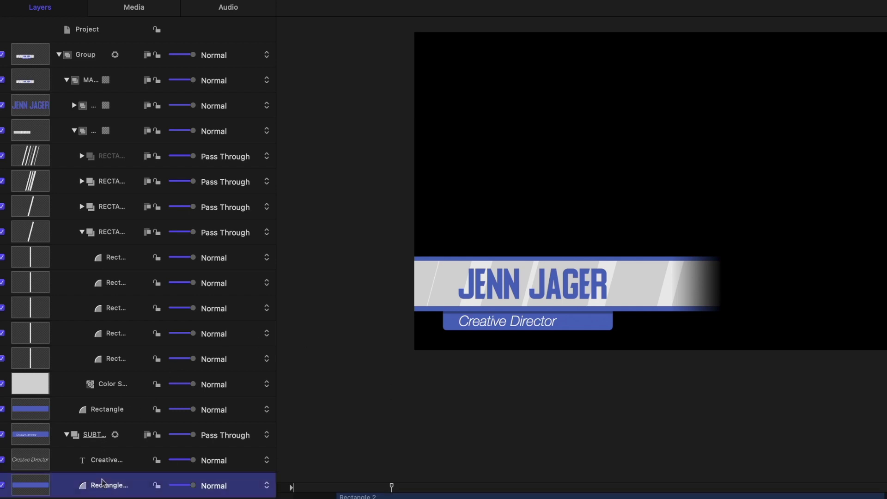
left_click(110, 410)
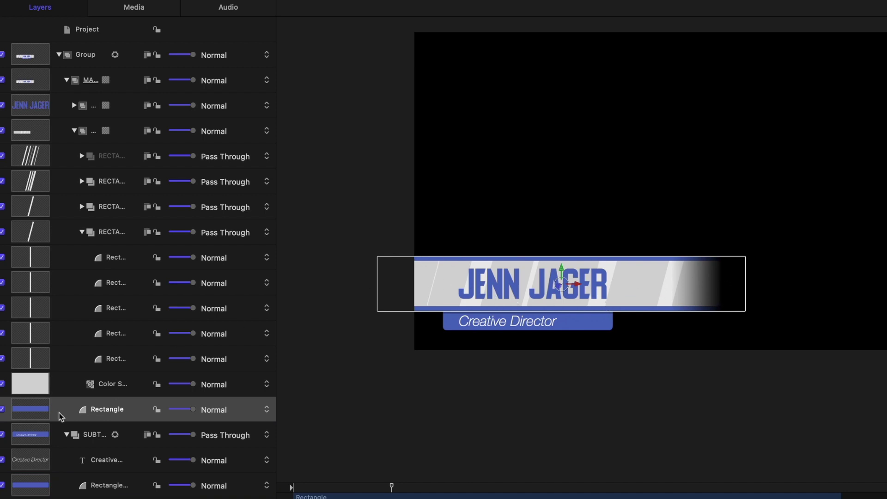
left_click(105, 387)
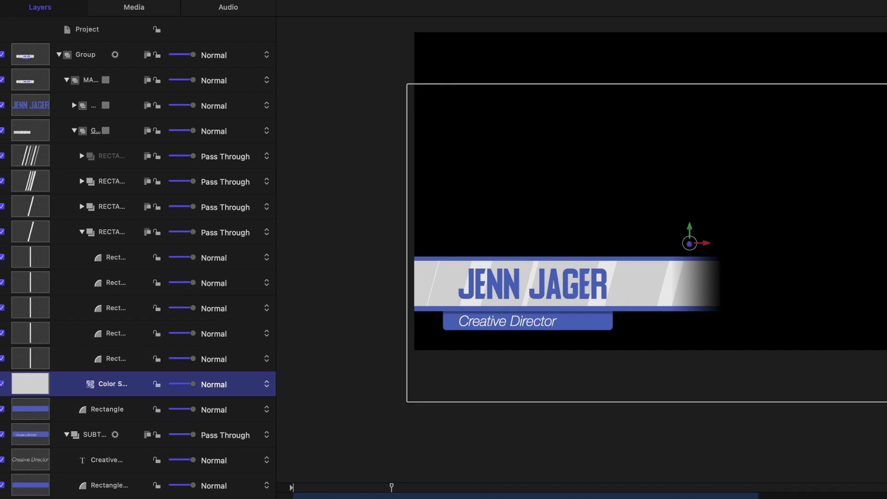
key("space")
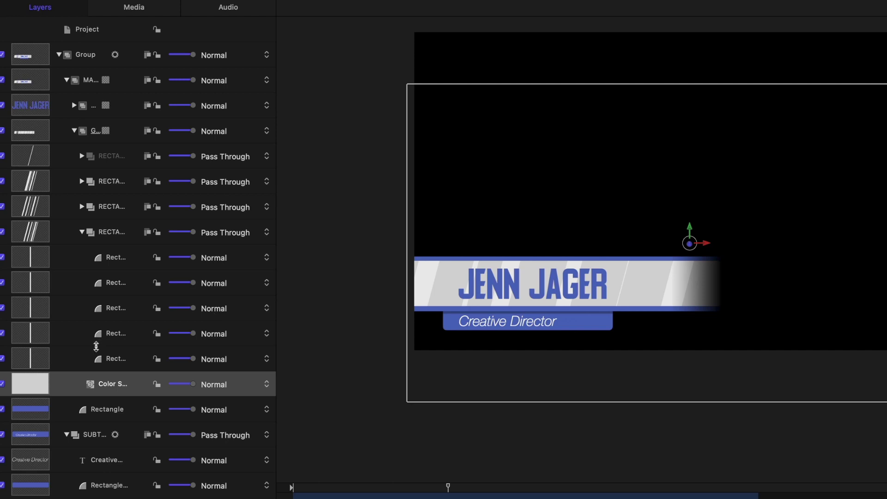
Select the five stripe rectangles in turn, play the stripe animation, and collapse the stripe group
left_click(110, 361)
left_click(120, 333)
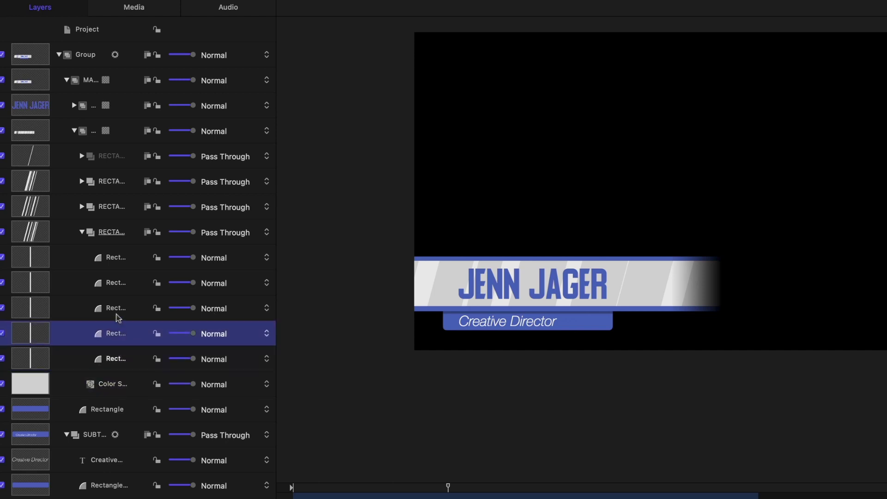
left_click(116, 308)
left_click(115, 285)
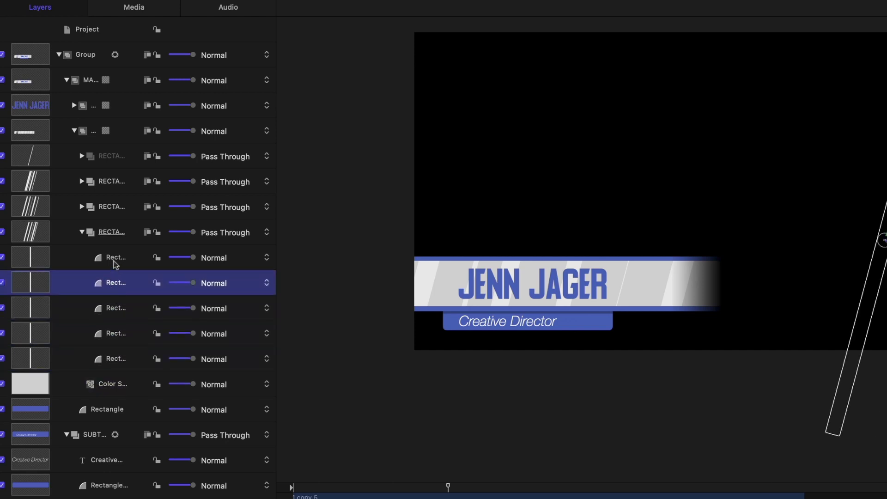
left_click(114, 264)
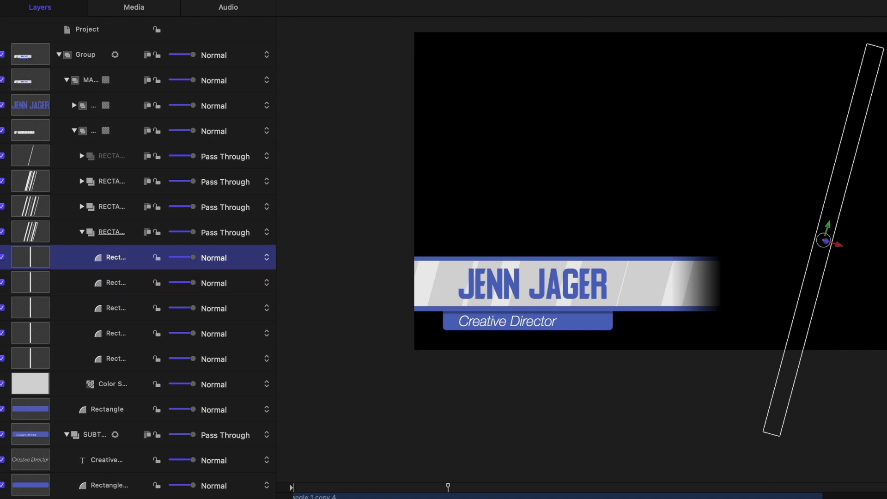
key("space")
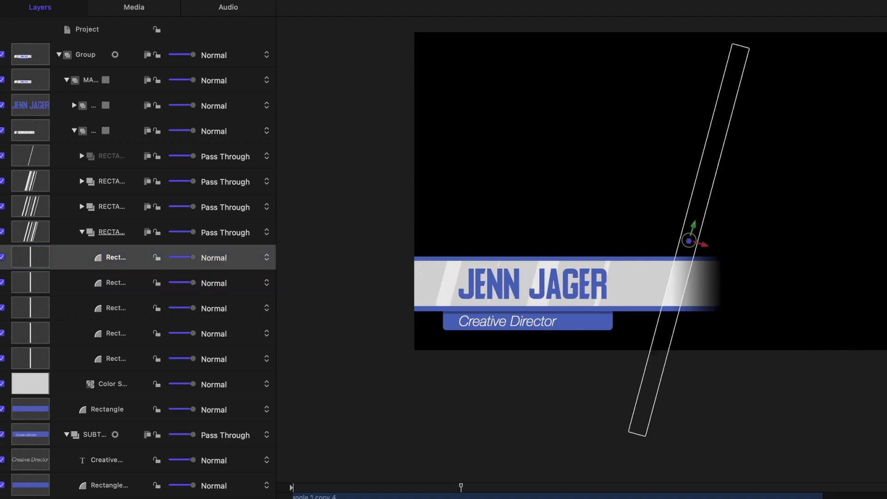
left_click(81, 232)
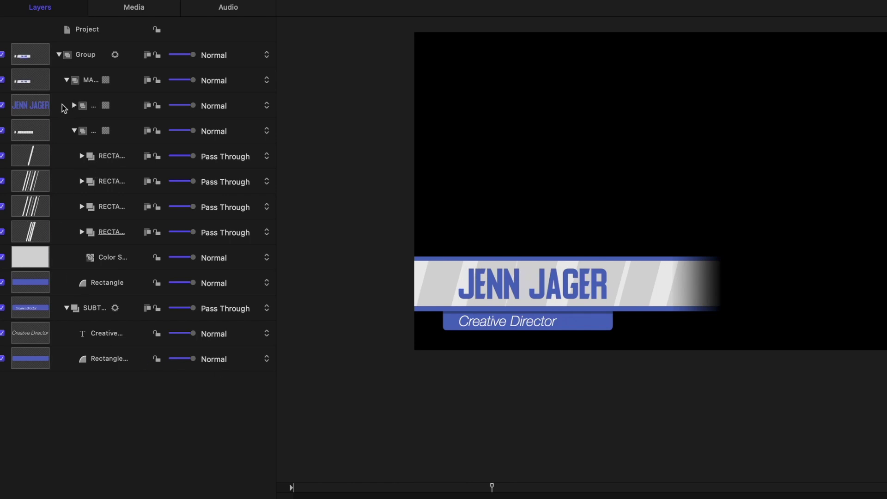
left_click(49, 110)
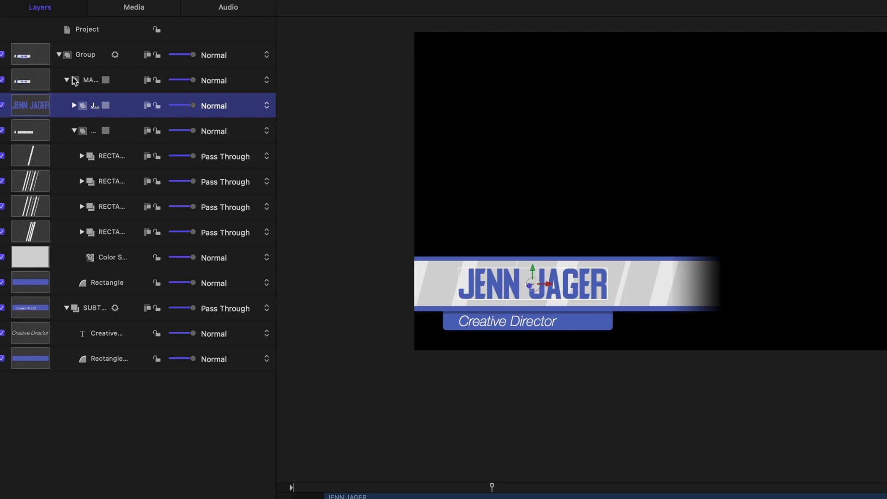
left_click(103, 361)
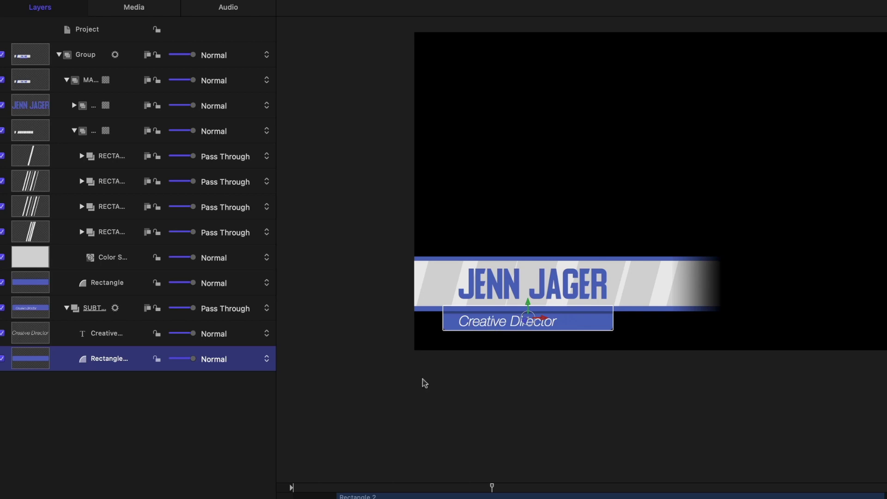
left_click_drag(493, 488, 340, 488)
key("space")
left_click(100, 335)
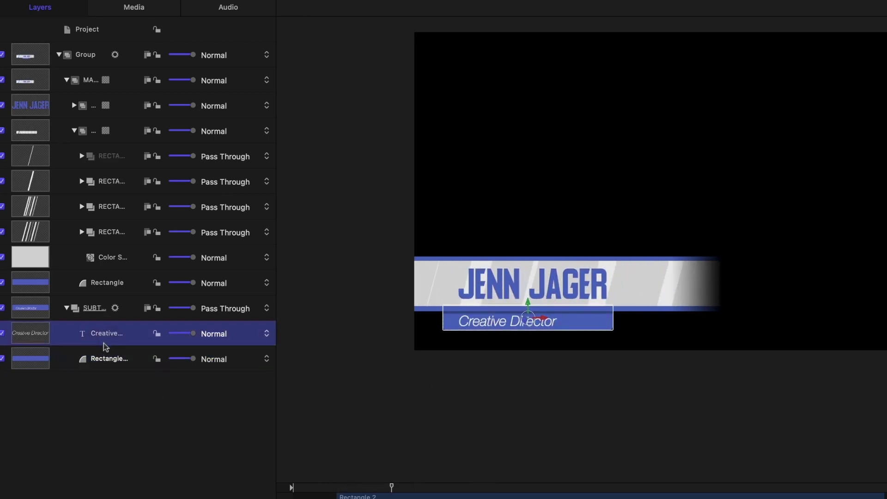
left_click(114, 361)
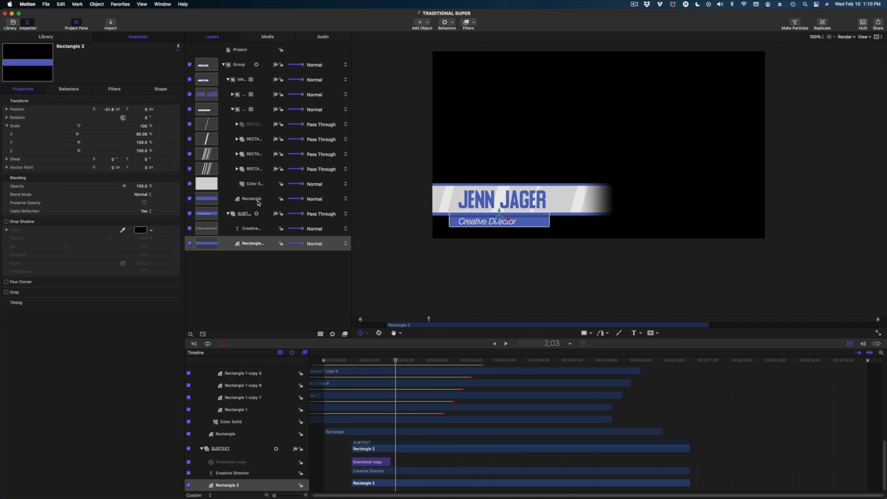
left_click(252, 168)
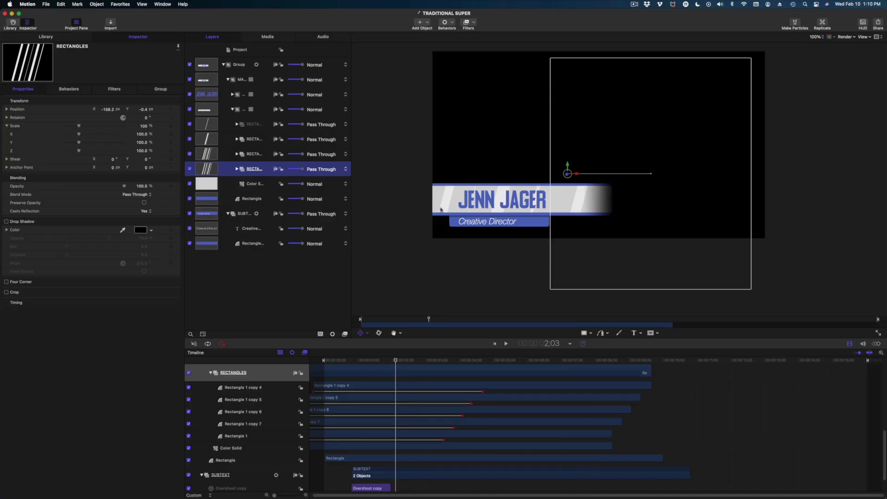
Publish the banner Rectangle's Fill Color and save the template with Cmd+S
left_click(261, 200)
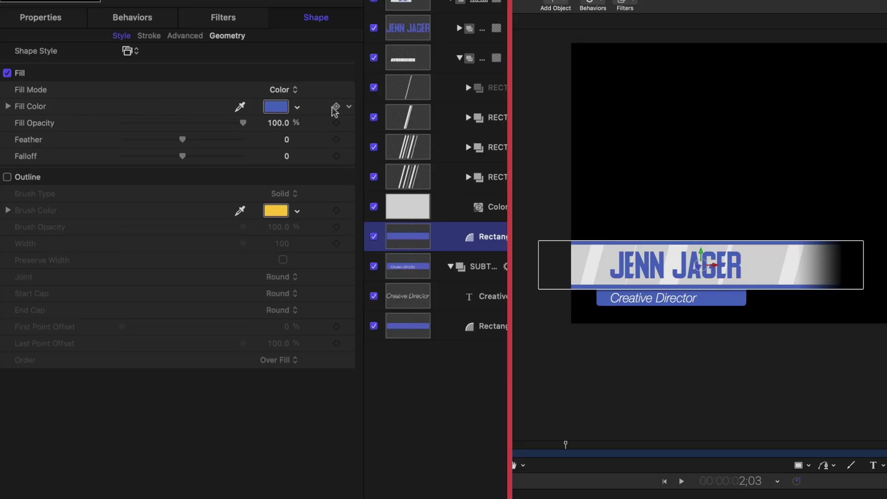
left_click(350, 108)
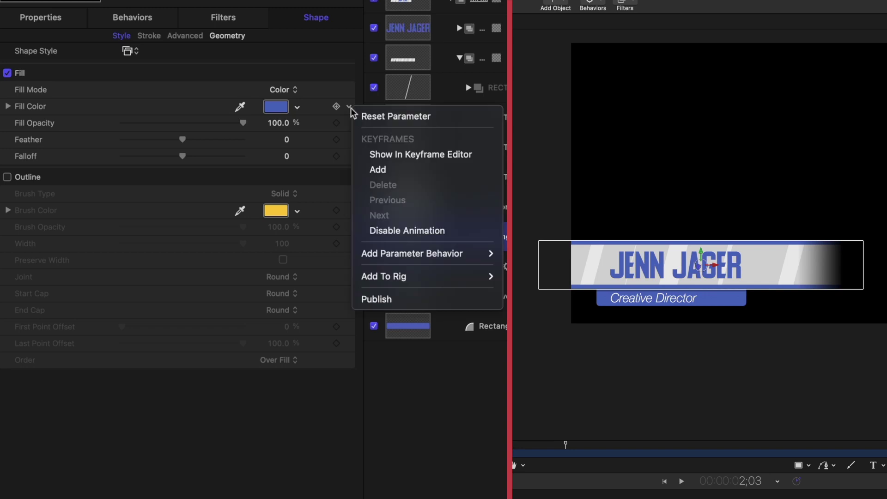
left_click(387, 301)
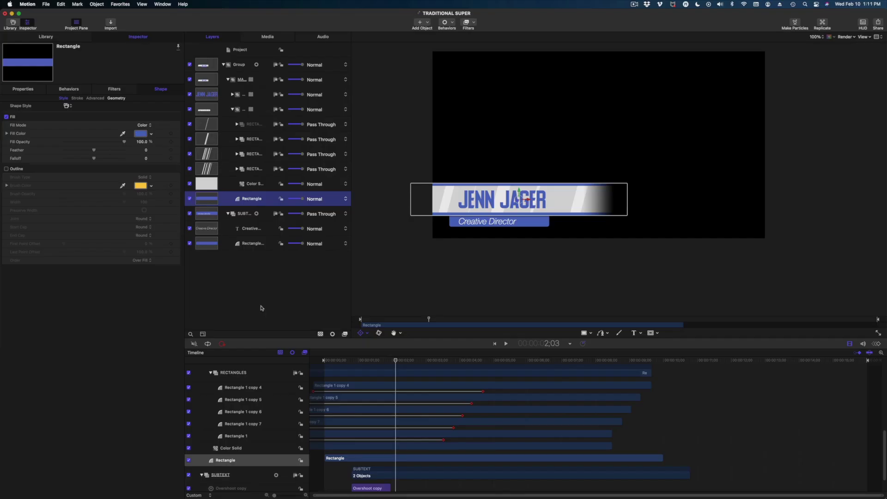
key("super+s")
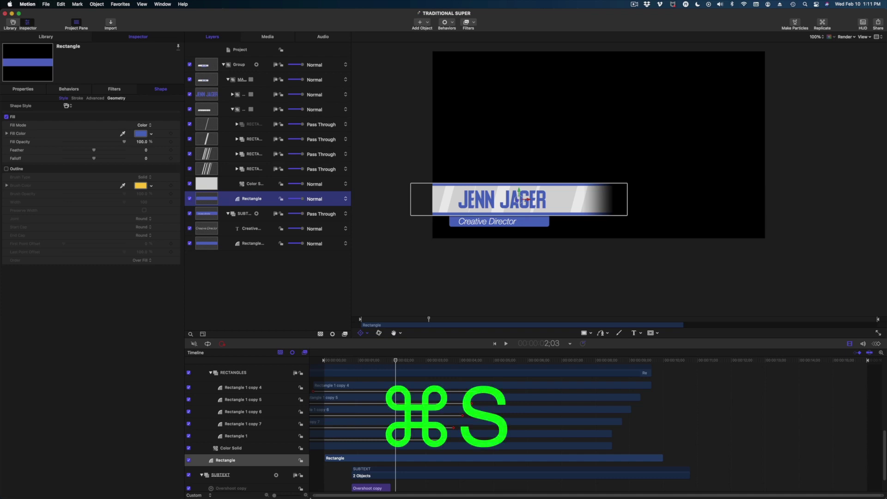
left_click(322, 478)
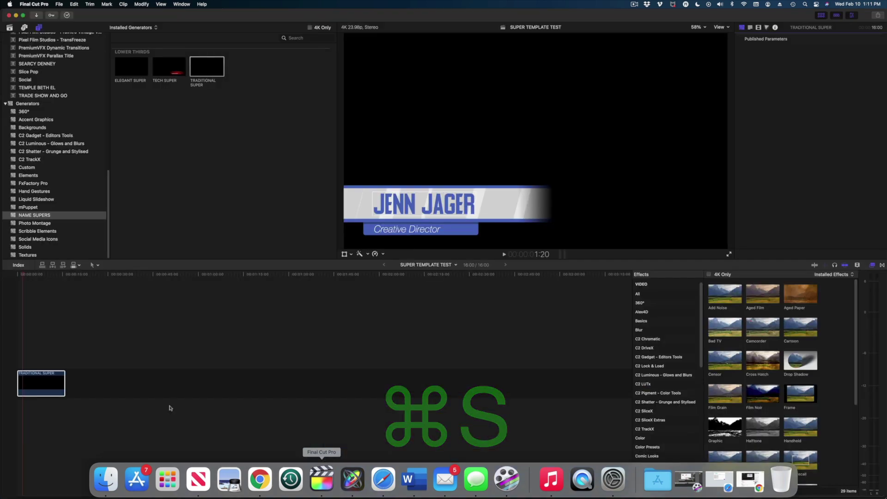
Replace the outdated TRADITIONAL SUPER clip with the updated generator at the timeline start
left_click(39, 376)
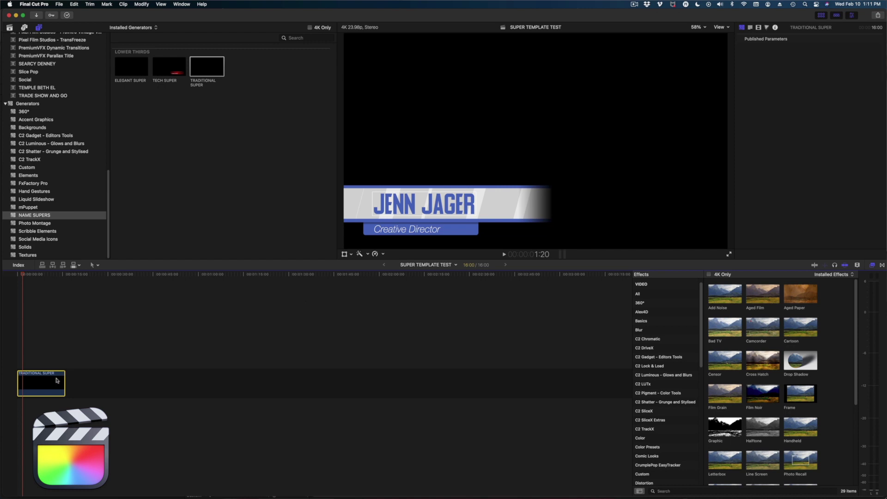
key("Delete")
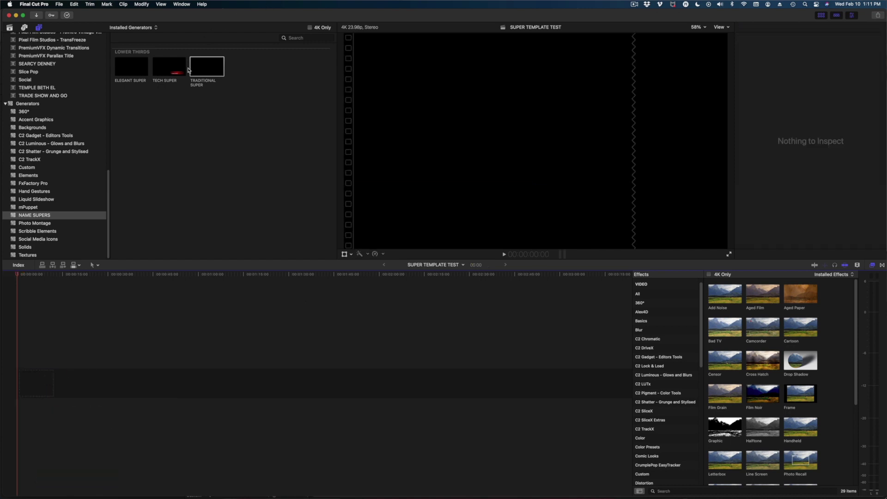
left_click_drag(190, 69, 29, 379)
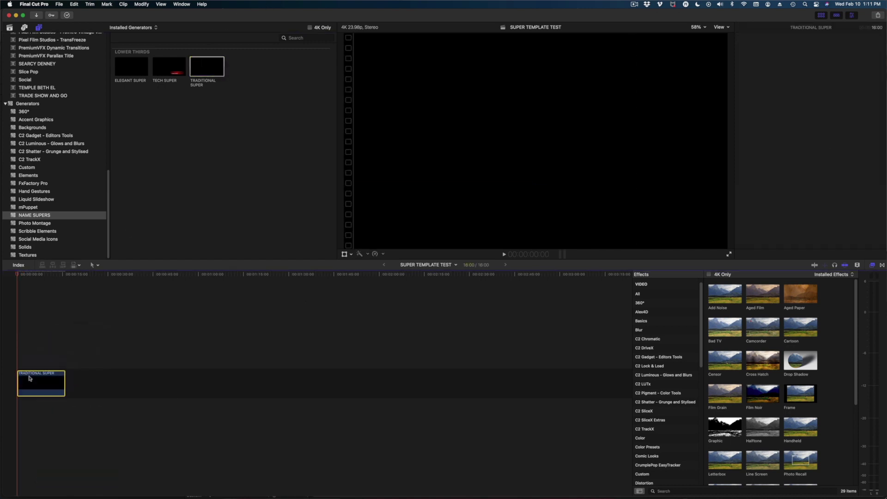
left_click(34, 274)
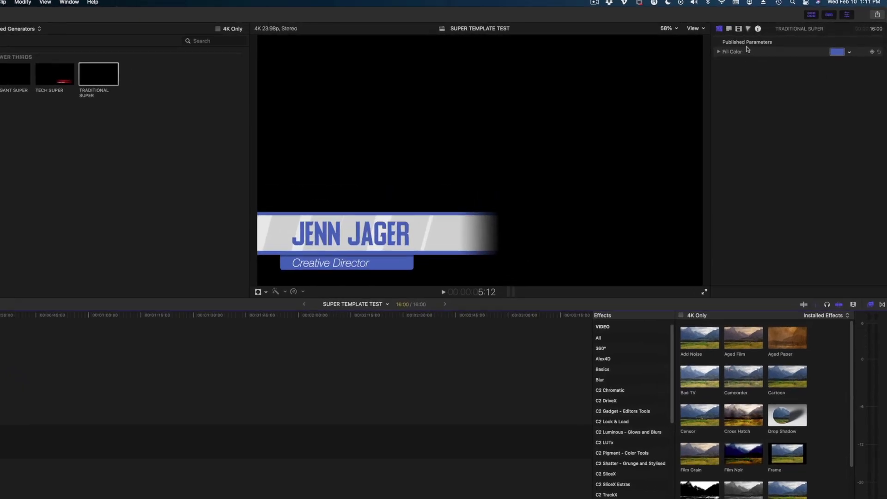
Set the published Fill Color to blue to recolour the banner bars
left_click(849, 52)
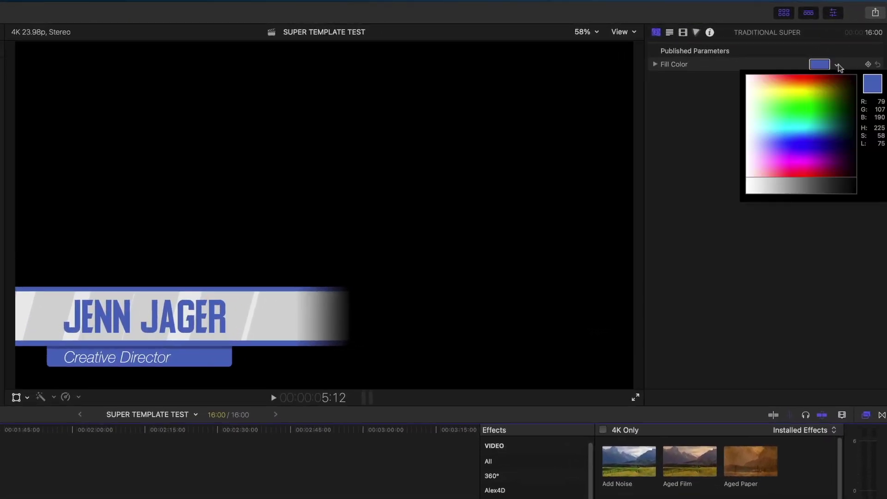
left_click_drag(815, 103, 691, 109)
left_click(692, 109)
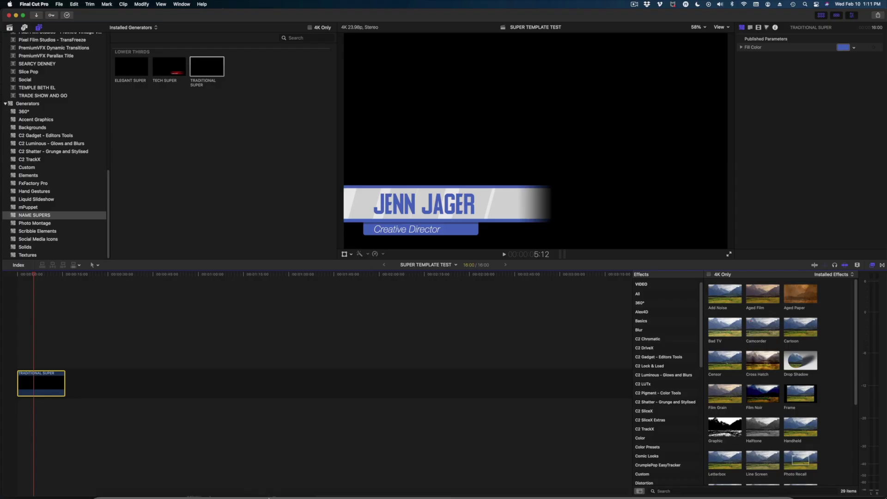
mouse_move(415, 483)
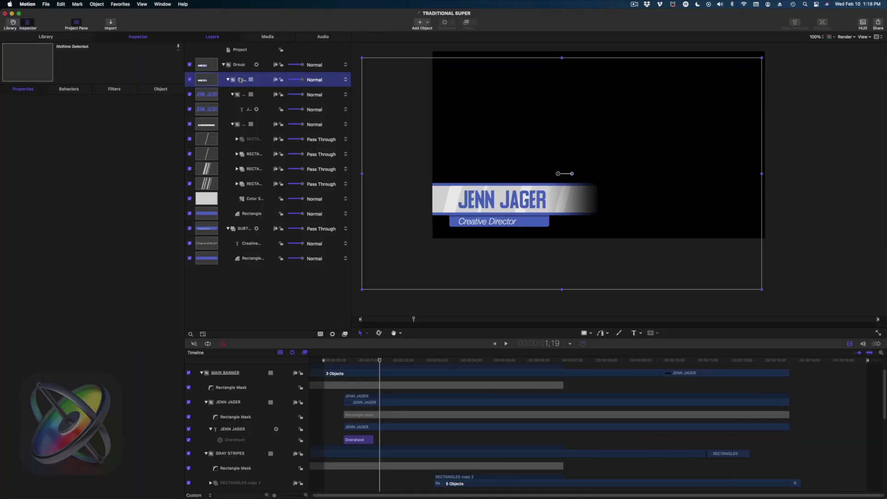
left_click(356, 54)
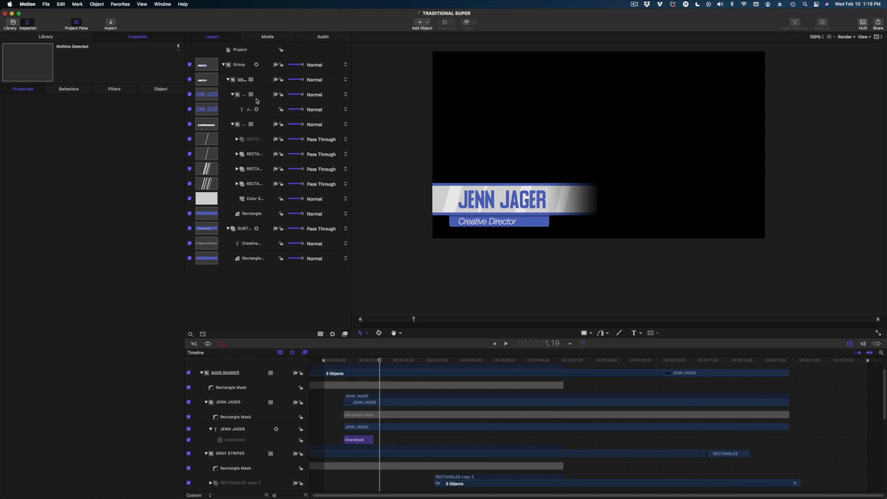
left_click(241, 79)
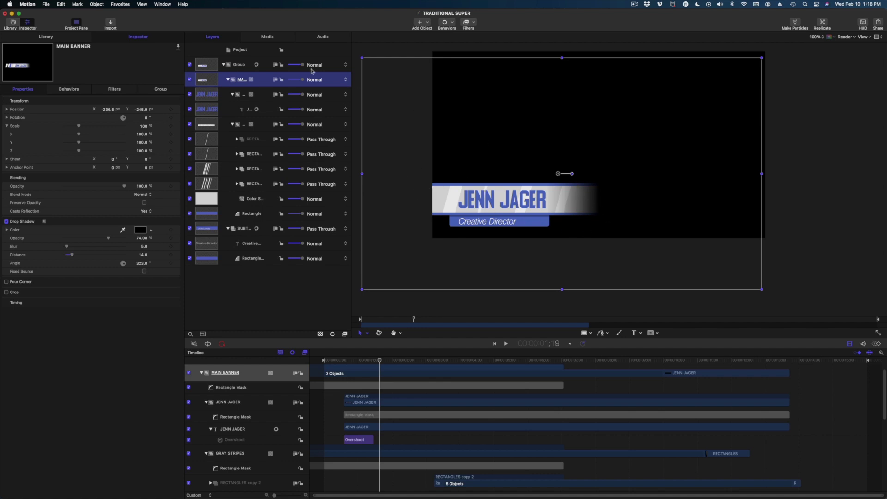
left_click(251, 80)
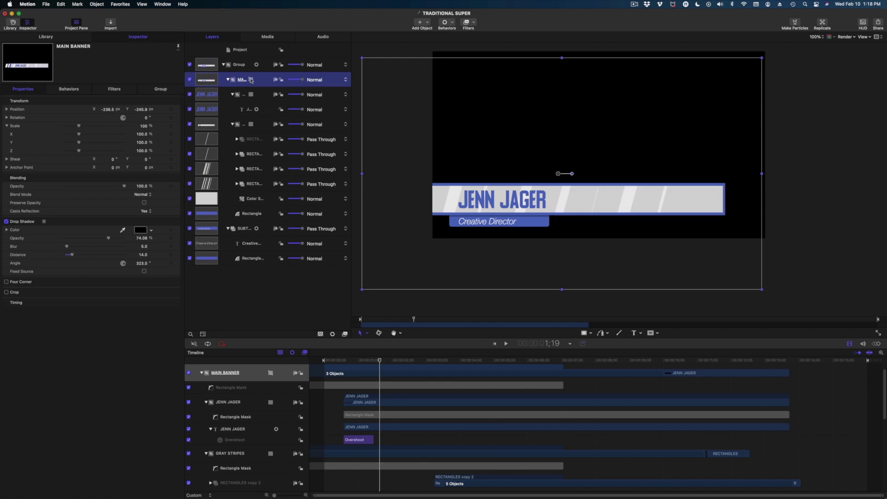
left_click(250, 80)
left_click(251, 80)
left_click(251, 80)
left_click(251, 80)
left_click(251, 80)
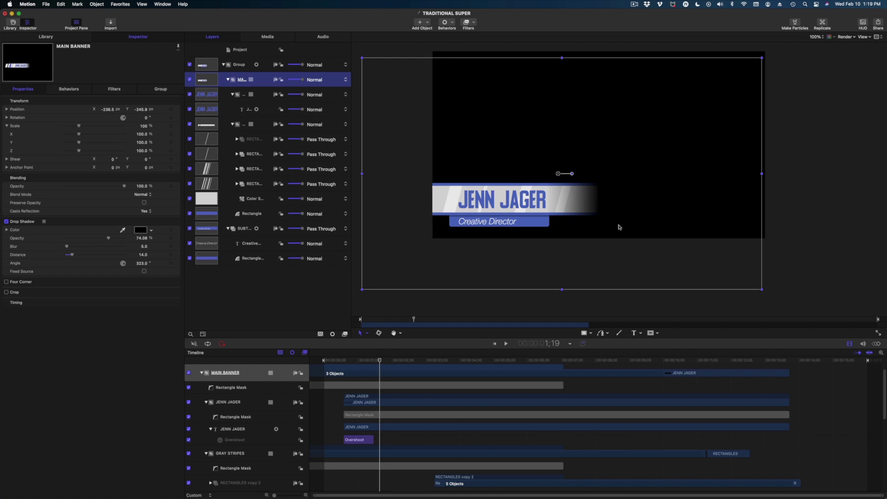
Move the MAIN BANNER's Rectangle Mask to X 781.9, publish its Position, and scrub to about 2;27
left_click(334, 387)
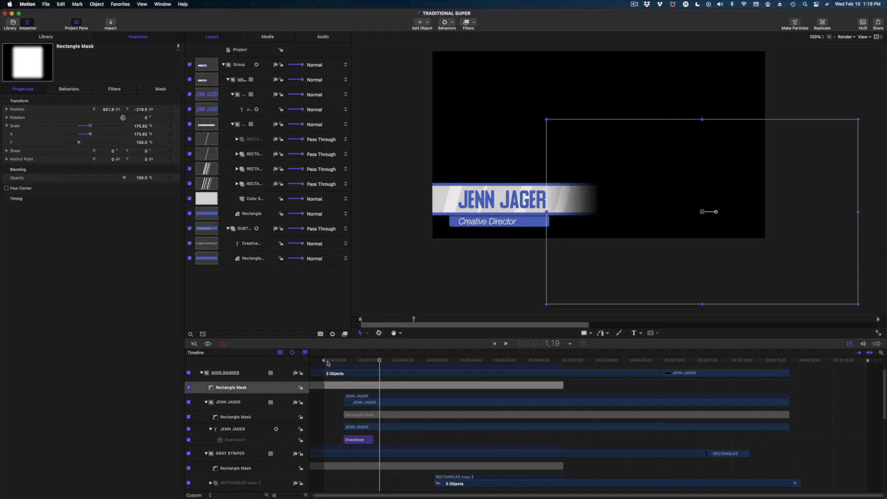
left_click(161, 89)
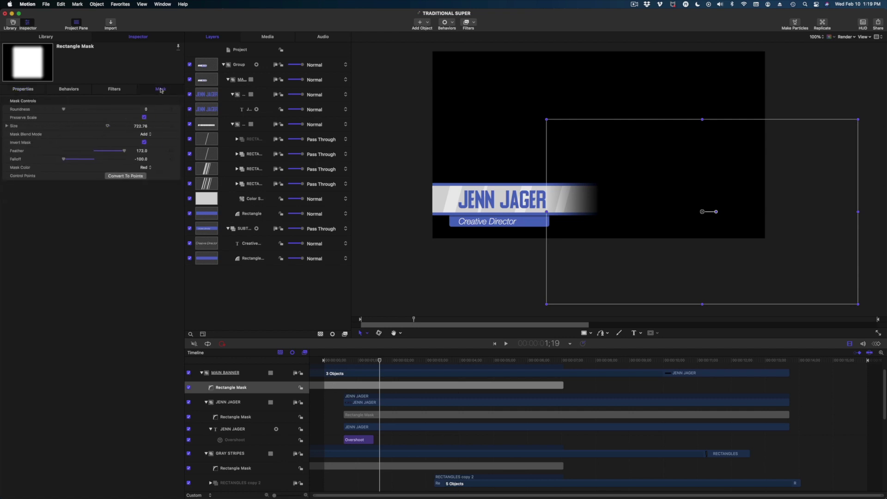
left_click(23, 89)
left_click_drag(109, 110, 110, 110)
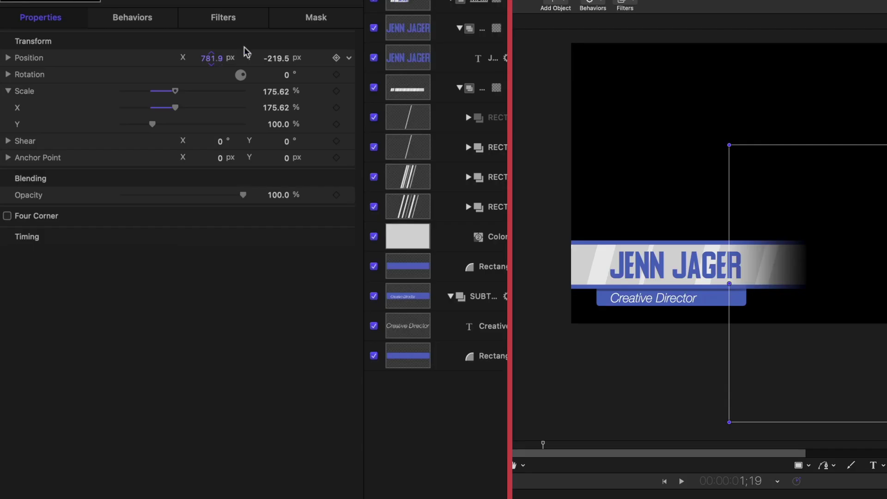
left_click(348, 58)
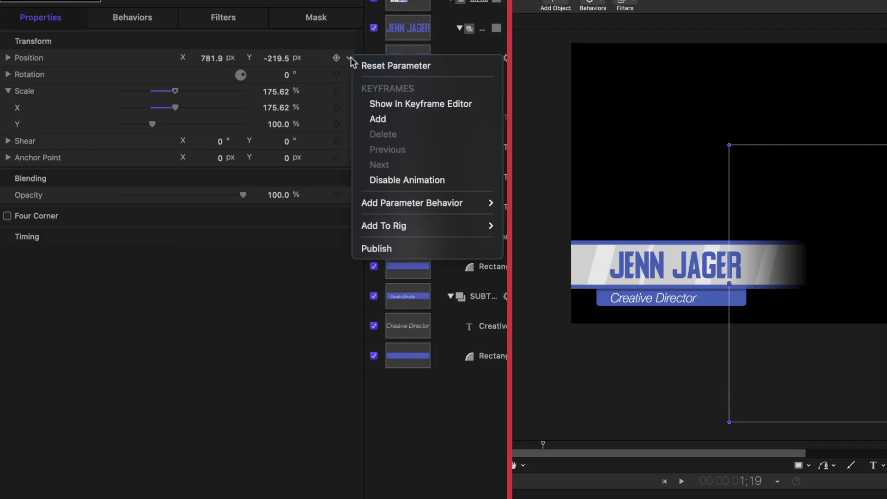
left_click(418, 249)
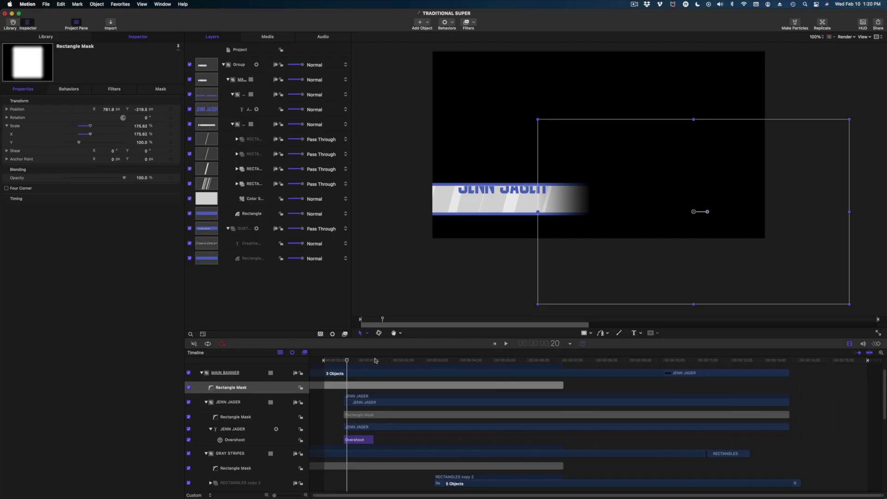
left_click(380, 360)
left_click_drag(382, 362, 423, 362)
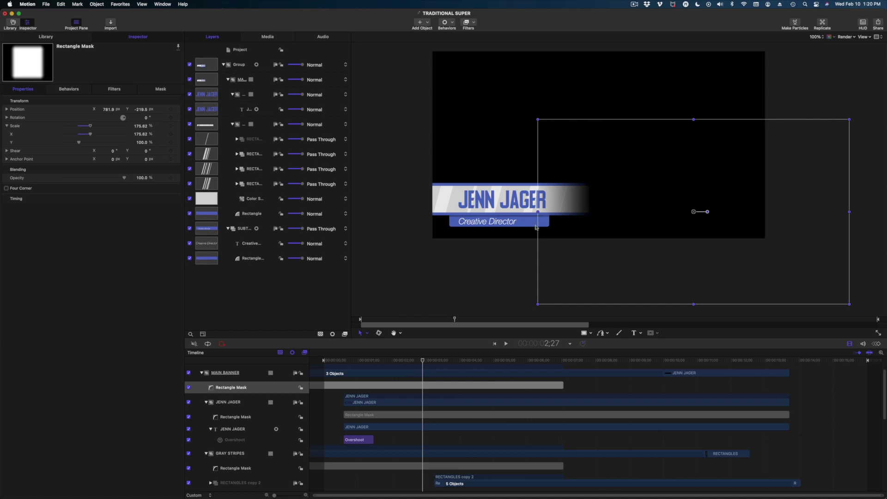
left_click(257, 260)
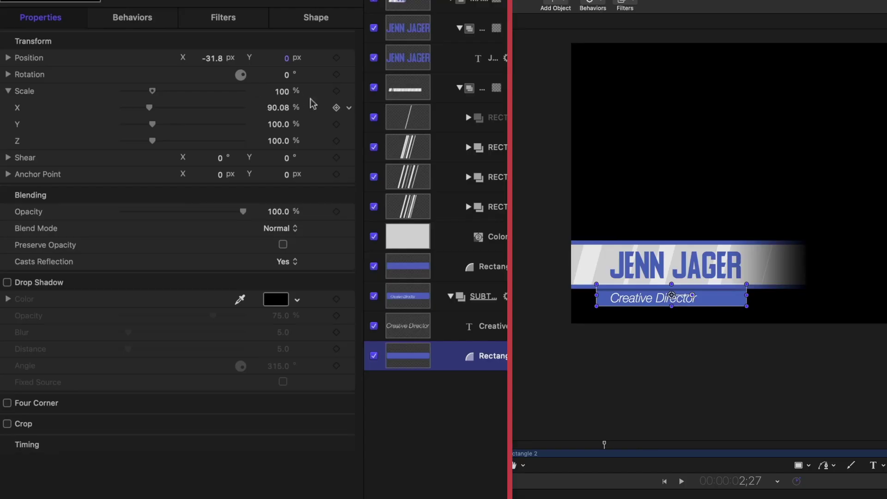
Publish Rectangle 2's Height parameter from its expanded Size controls
left_click(318, 17)
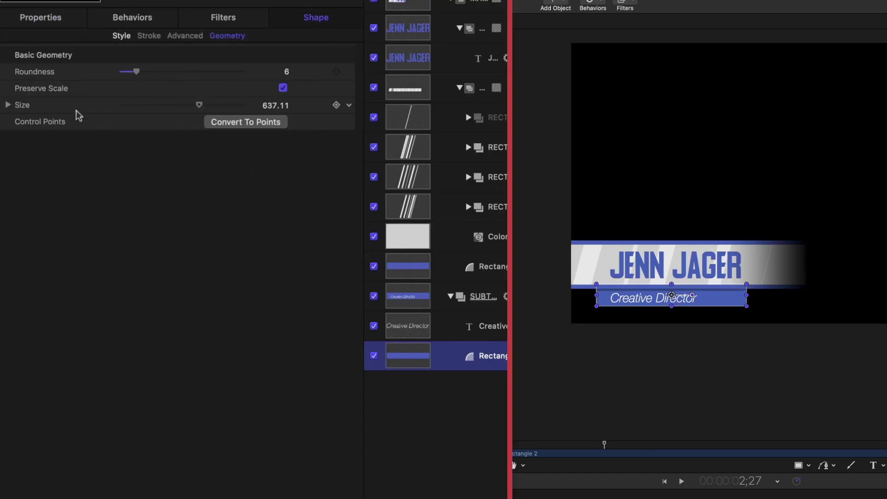
left_click(350, 109)
key("Escape")
left_click(8, 105)
left_click(349, 138)
left_click(389, 310)
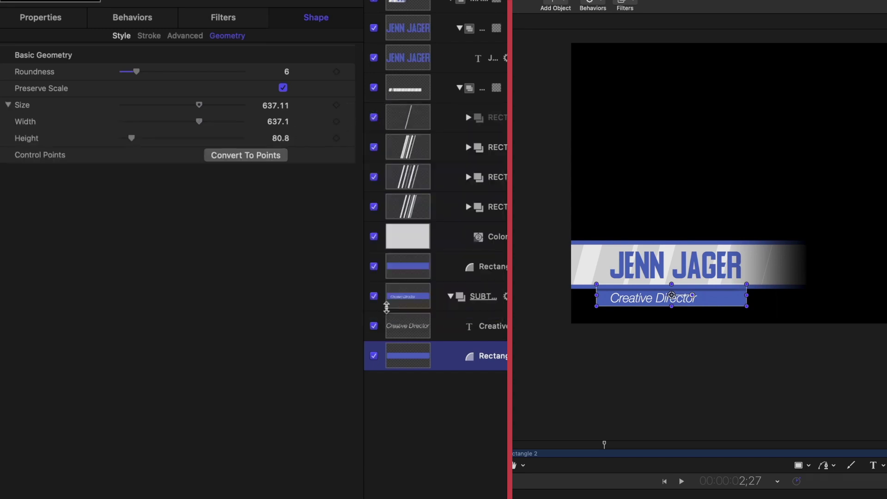
left_click(350, 139)
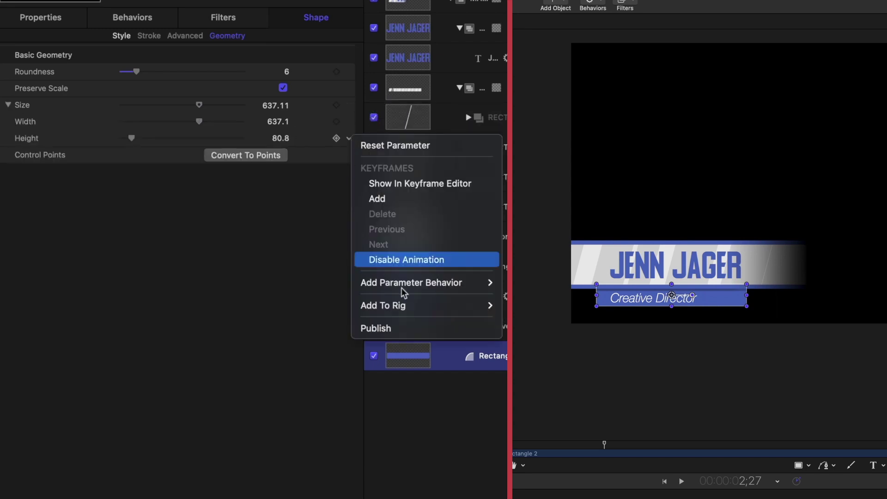
left_click(402, 321)
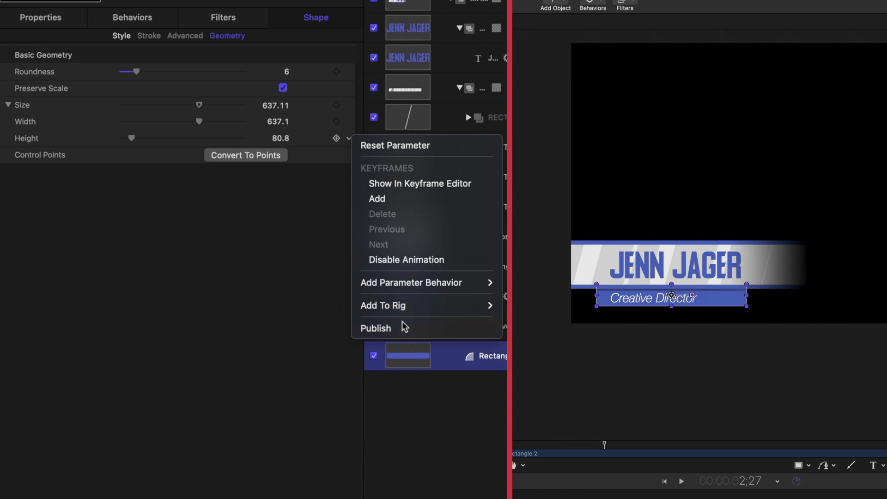
Publish Rectangle 2's Position, review its Fill Color options, and save the template
left_click(33, 21)
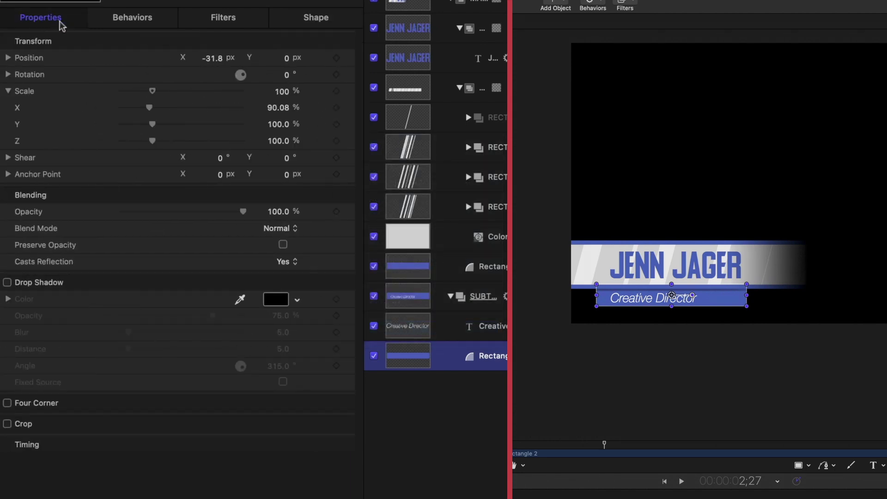
left_click(348, 58)
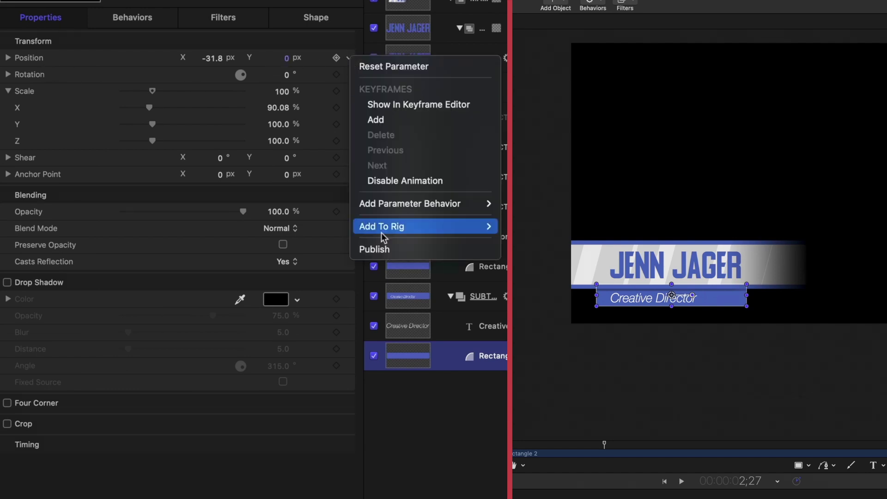
left_click(383, 249)
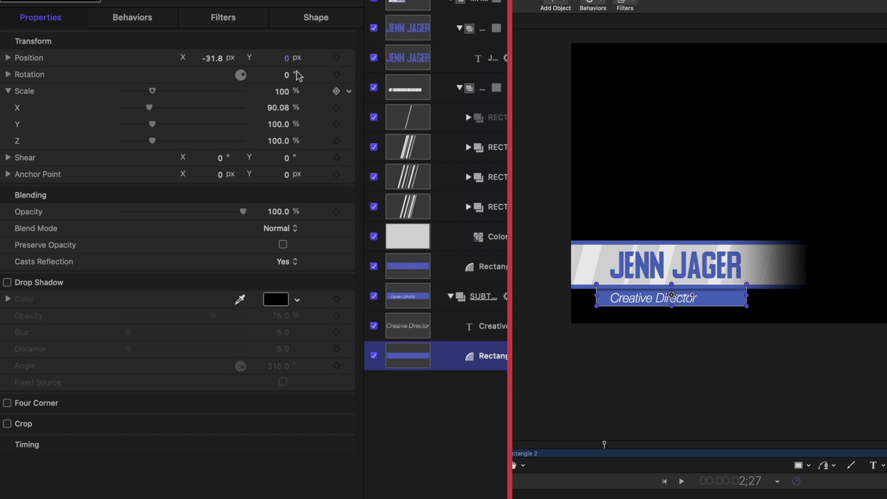
left_click(315, 20)
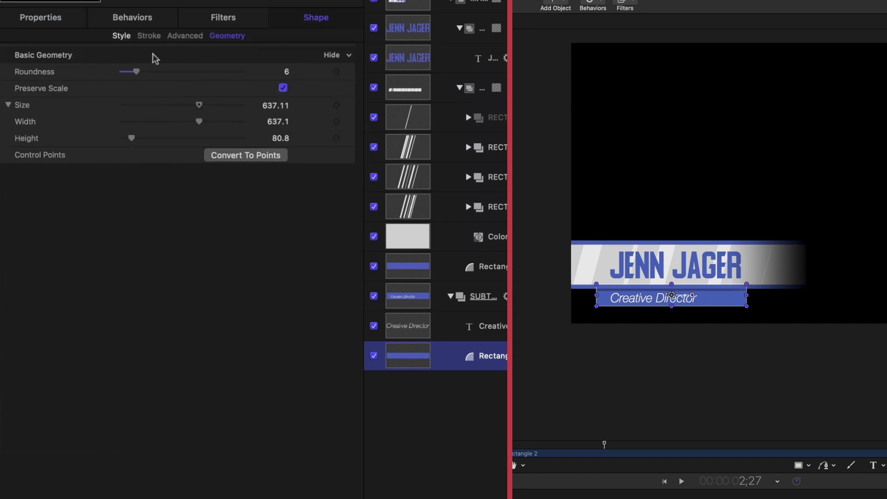
left_click(124, 37)
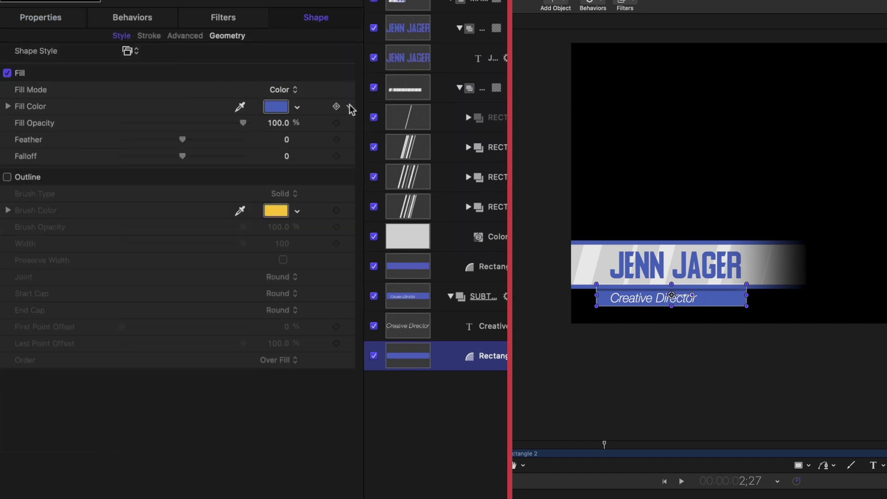
left_click(350, 108)
key("super+s")
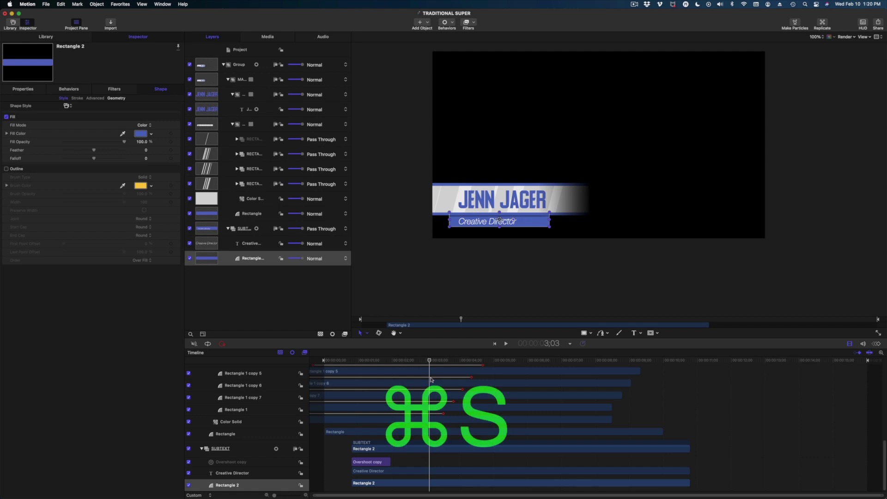
In Final Cut Pro, swap the timeline title for the updated TRADITIONAL SUPER generator
mouse_move(384, 496)
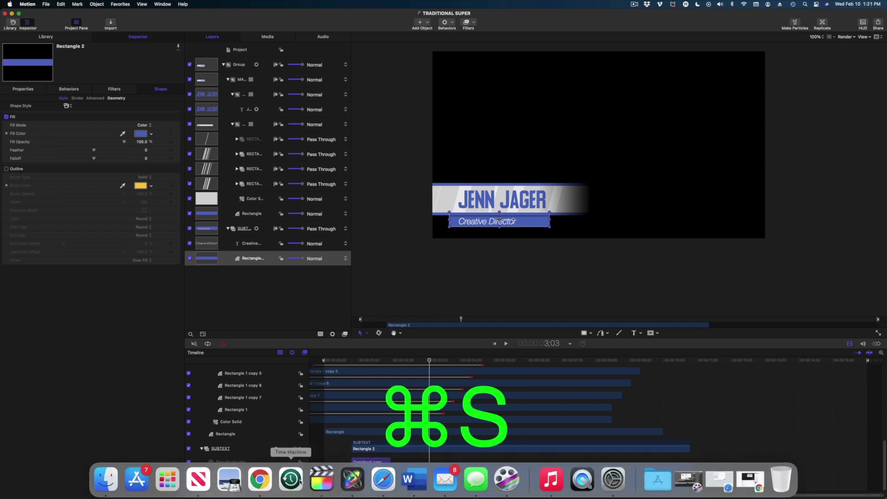
left_click(321, 481)
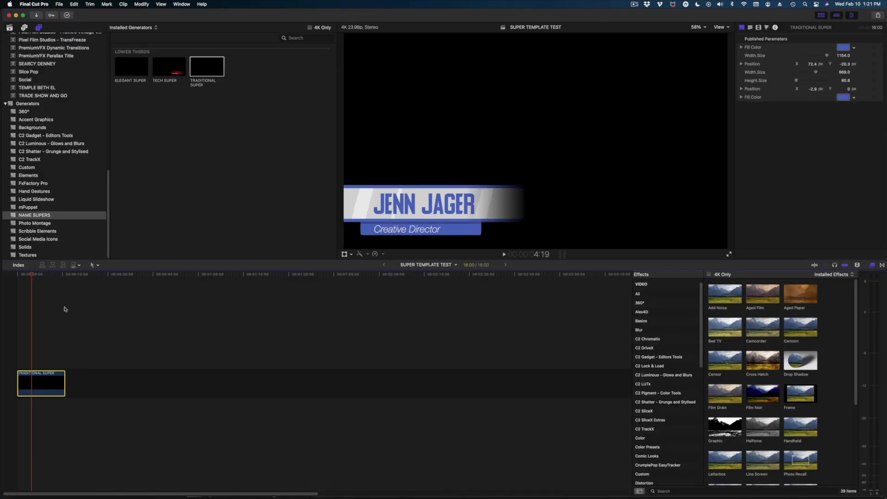
left_click_drag(36, 375, 219, 113)
left_click(207, 74)
left_click_drag(106, 251, 41, 370)
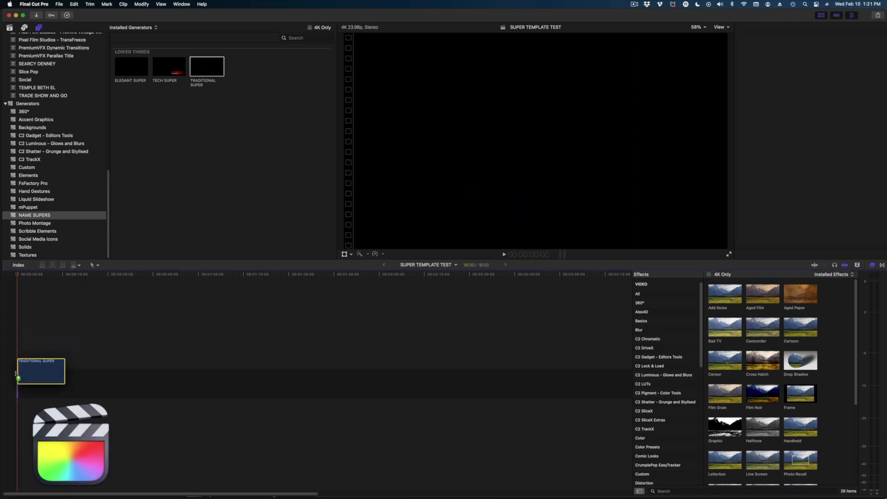
Widen the name bar to 690, shifting it right and making it slightly taller
left_click(30, 276)
key("space")
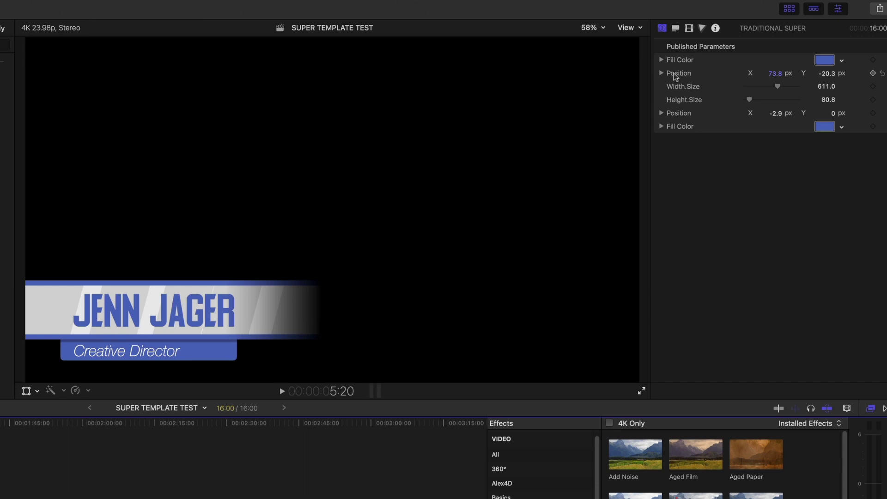
left_click_drag(775, 73, 782, 90)
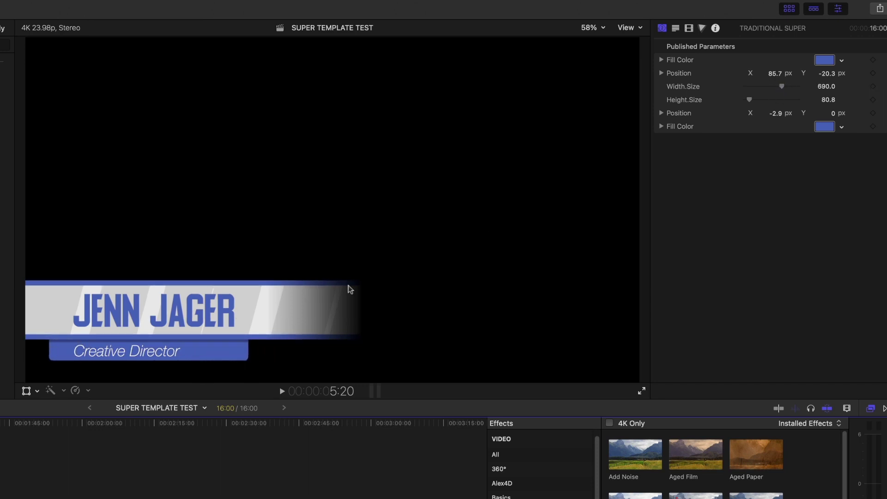
left_click_drag(753, 102, 776, 115)
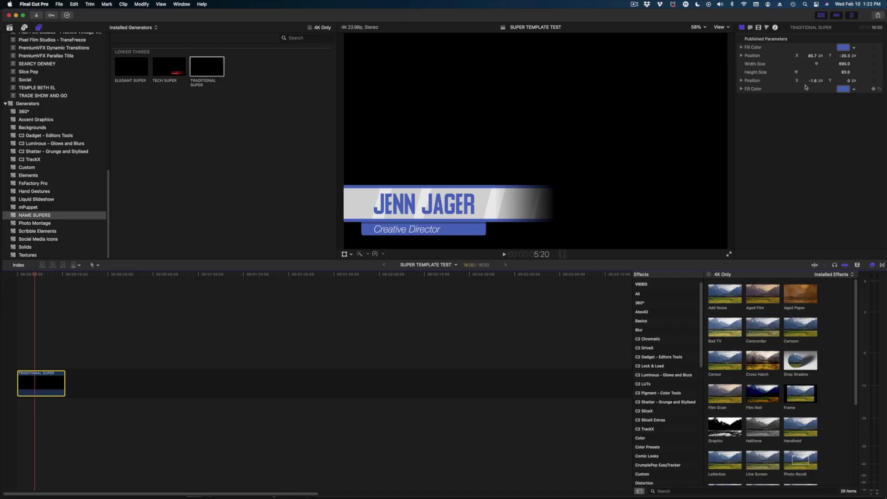
Back in Motion, expand RECTANGLES and publish the Fill Color of stripe Rectangle 1 copy 4
mouse_move(387, 497)
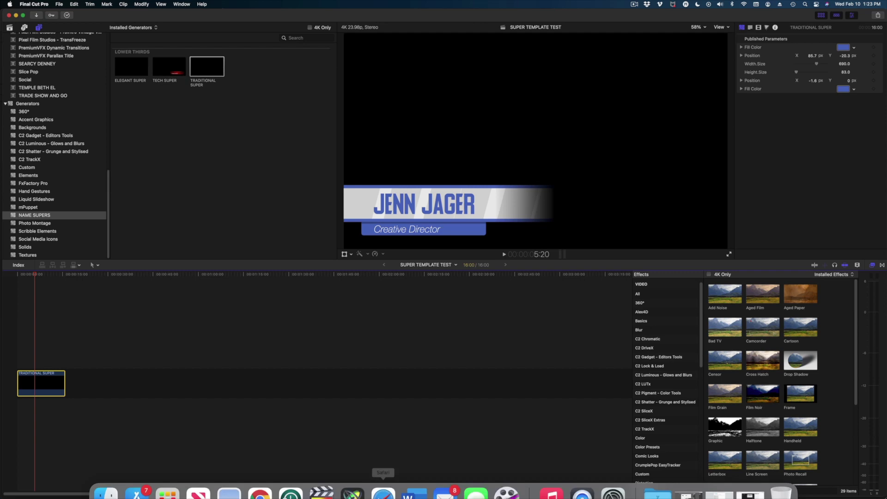
left_click(351, 483)
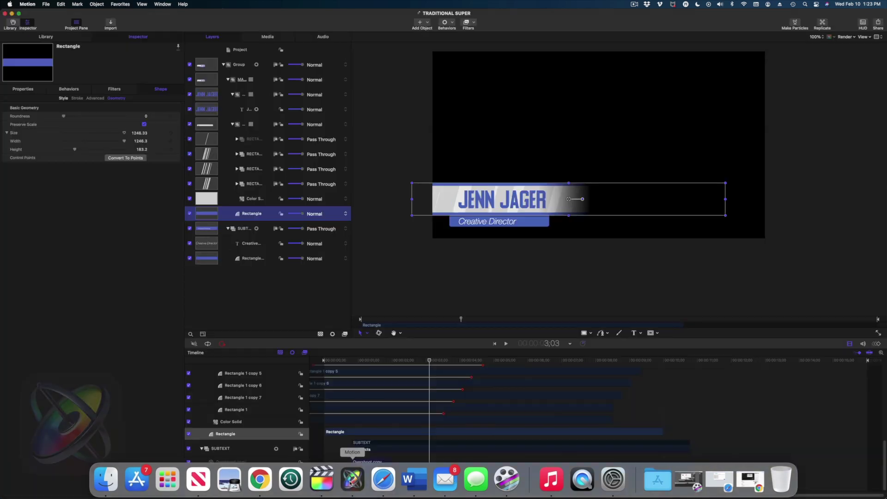
left_click(236, 184)
left_click(261, 201)
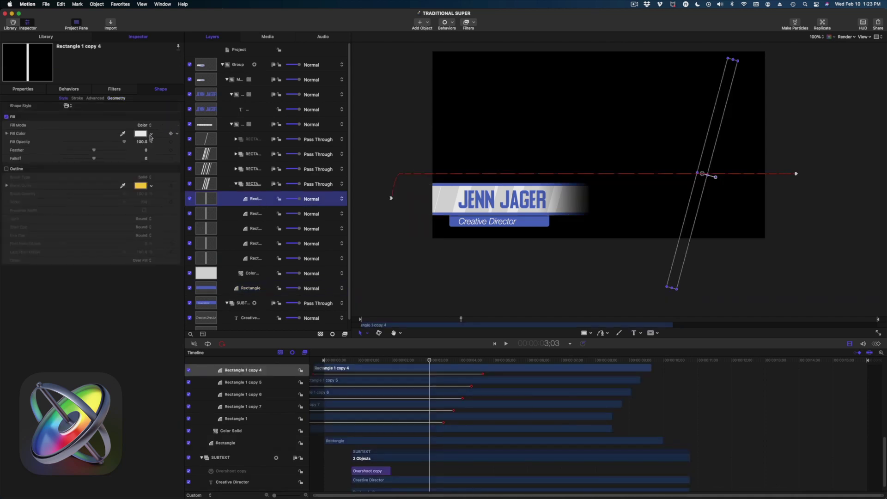
left_click(177, 134)
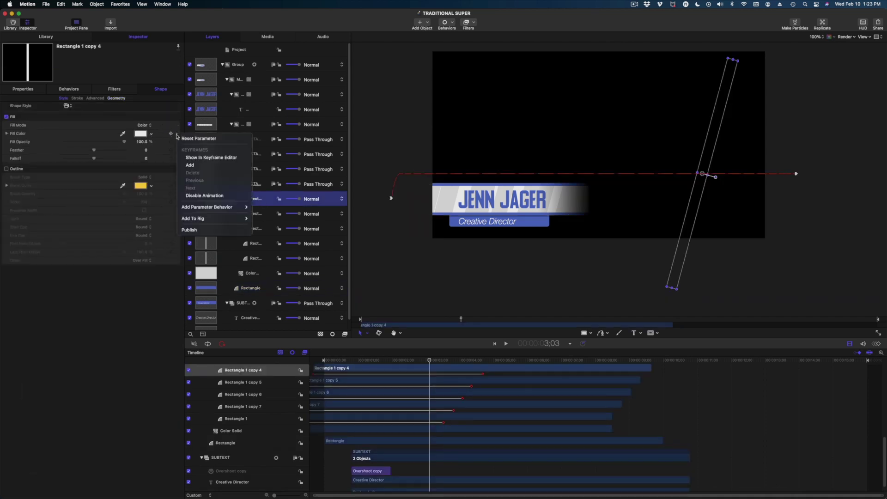
left_click(199, 231)
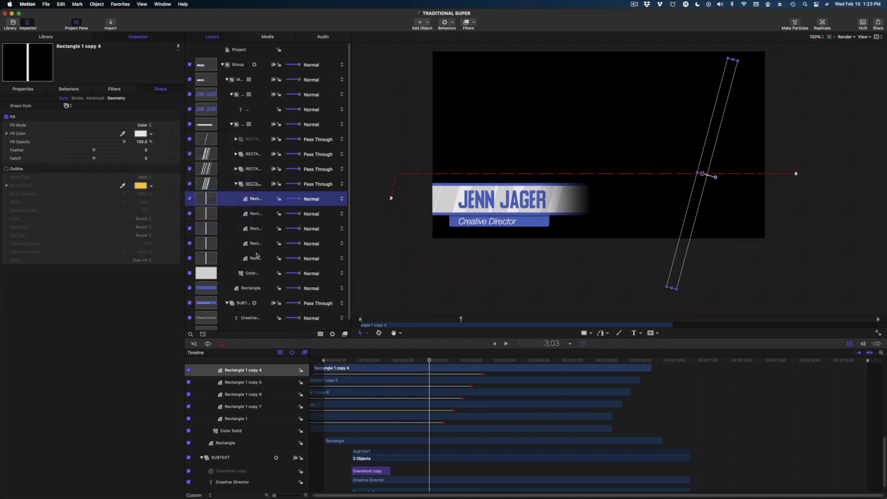
Publish the Fill Color of the remaining stripe rectangles from copy 5 onward, and save the template
left_click(227, 214)
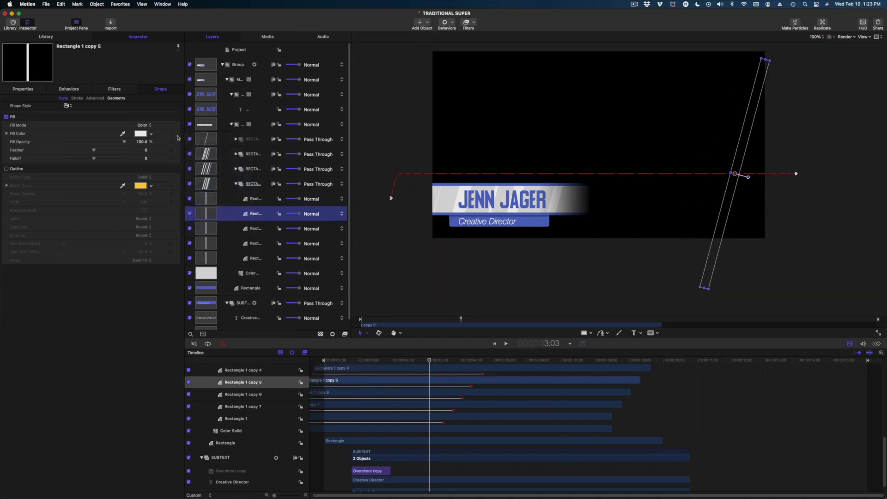
left_click(228, 229)
left_click(228, 244)
left_click(228, 259)
key("super+d")
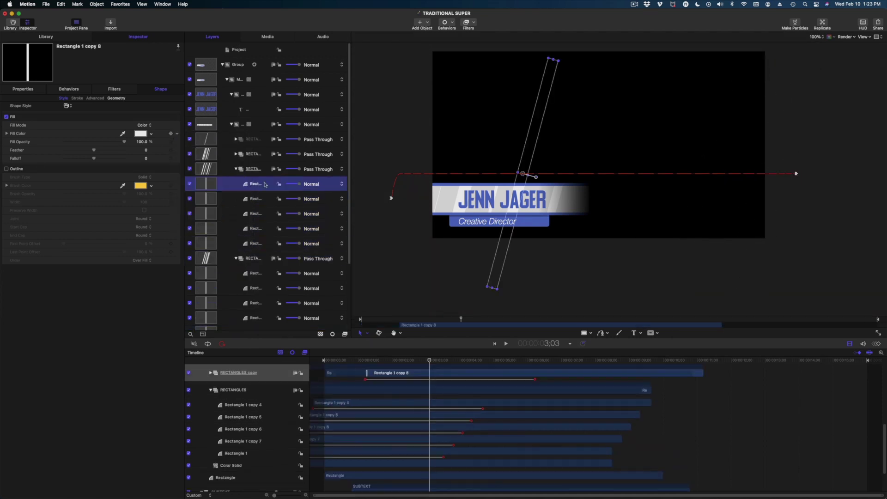
left_click(171, 134)
key("super+s")
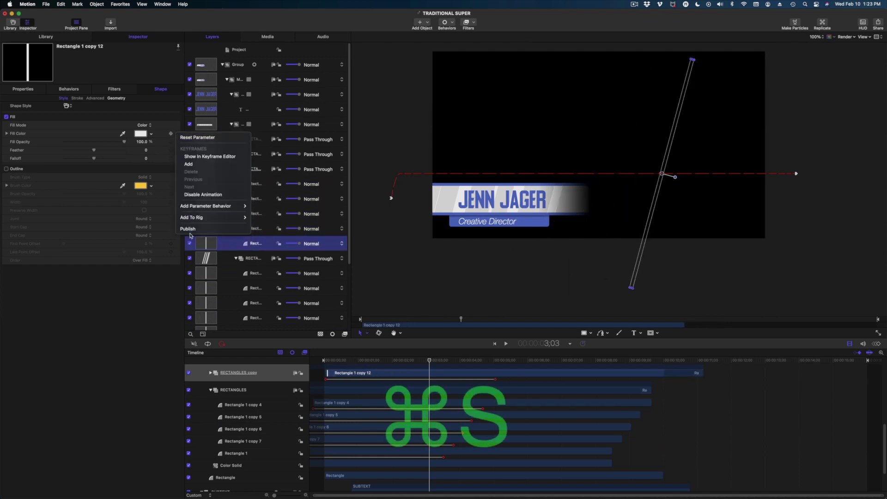
left_click(369, 246)
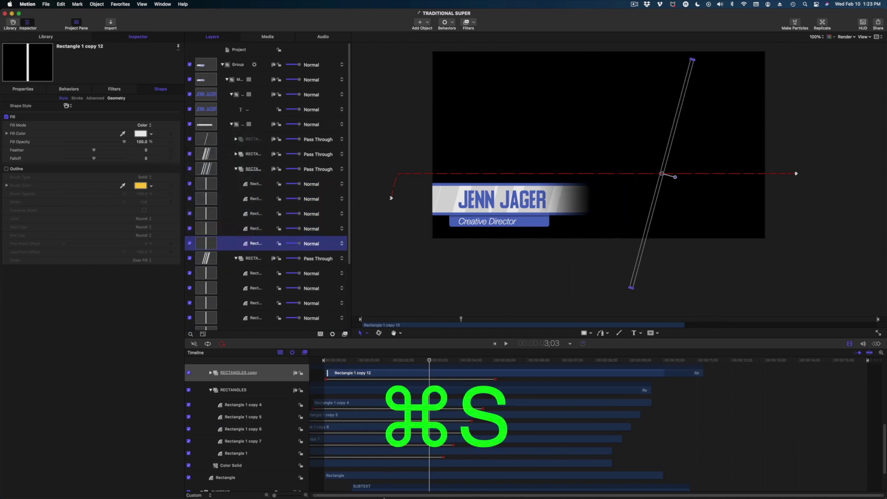
mouse_move(384, 498)
left_click(325, 485)
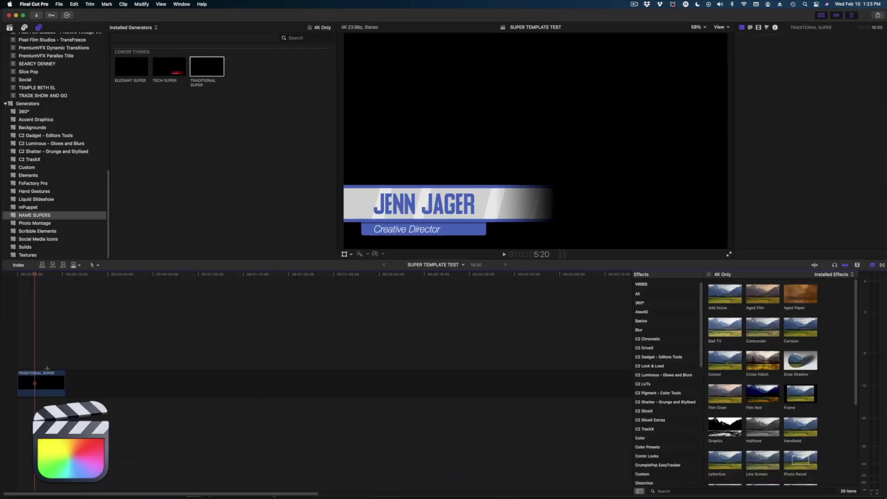
Replace the old timeline title with the updated TRADITIONAL SUPER at the timeline start
left_click(47, 373)
key("Delete")
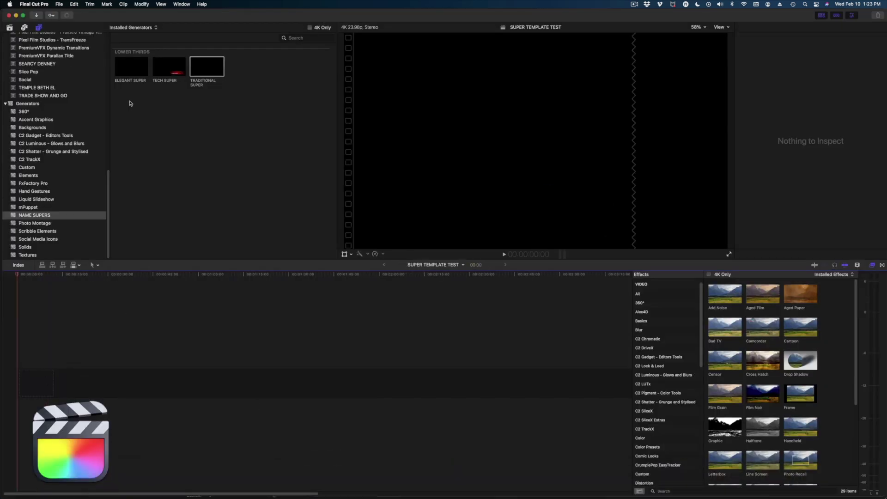
left_click_drag(201, 67, 19, 375)
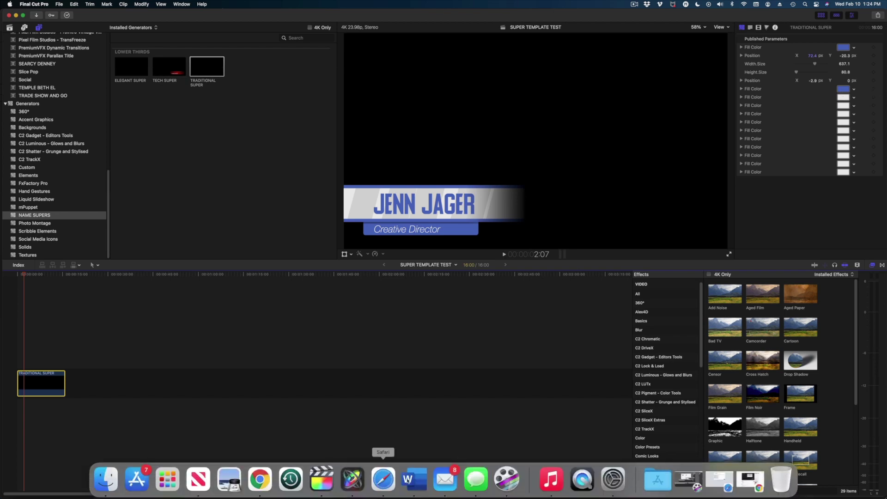
Back in Motion, set the Fill Color of stripes Rectangle 1 copy 8 and copy 9 to Unpublish
left_click(360, 486)
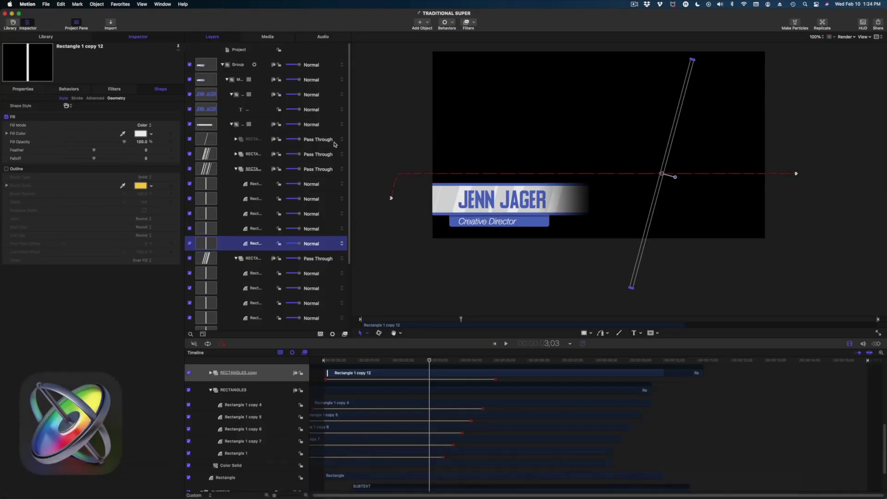
scroll(262, 190, "down", 1)
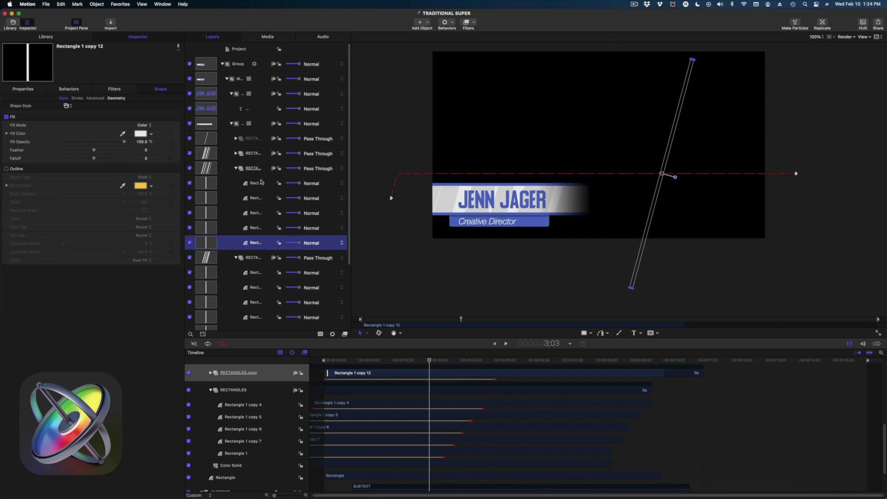
left_click(259, 183)
left_click(176, 134)
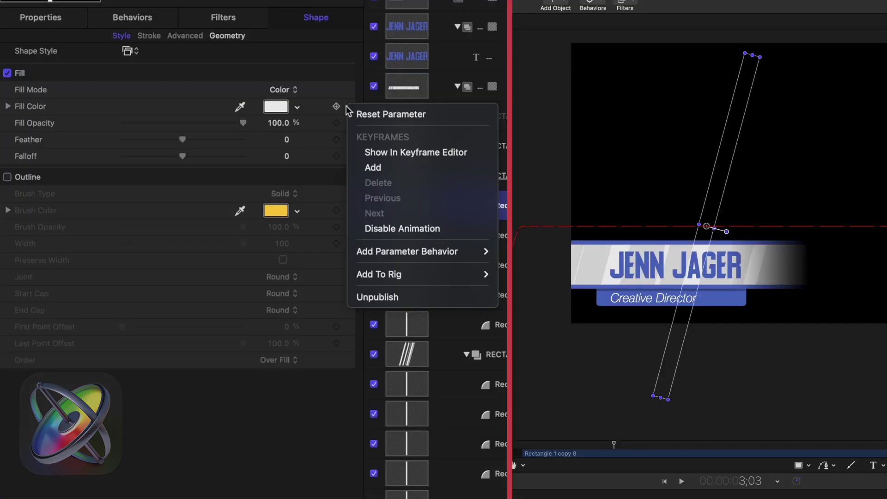
left_click(203, 227)
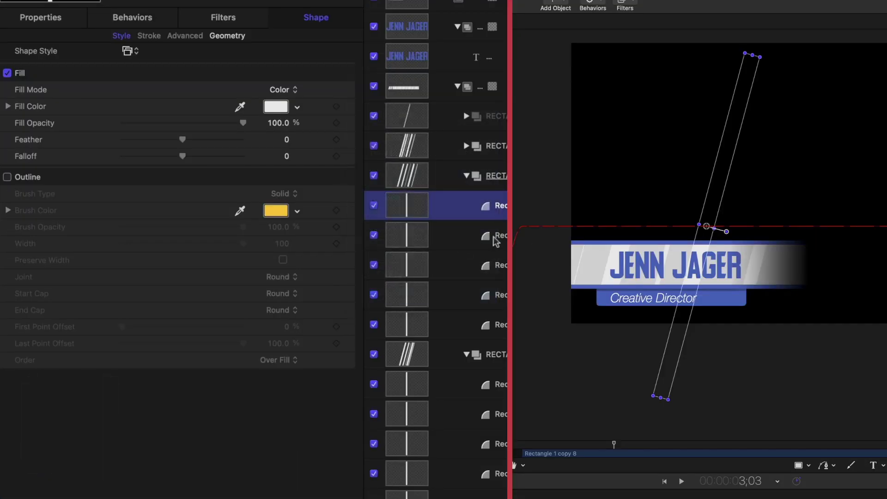
left_click(496, 241)
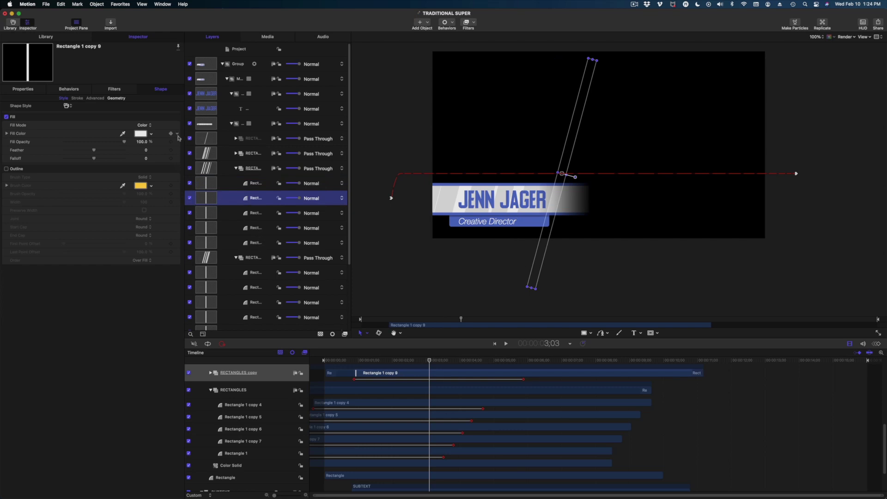
left_click(177, 134)
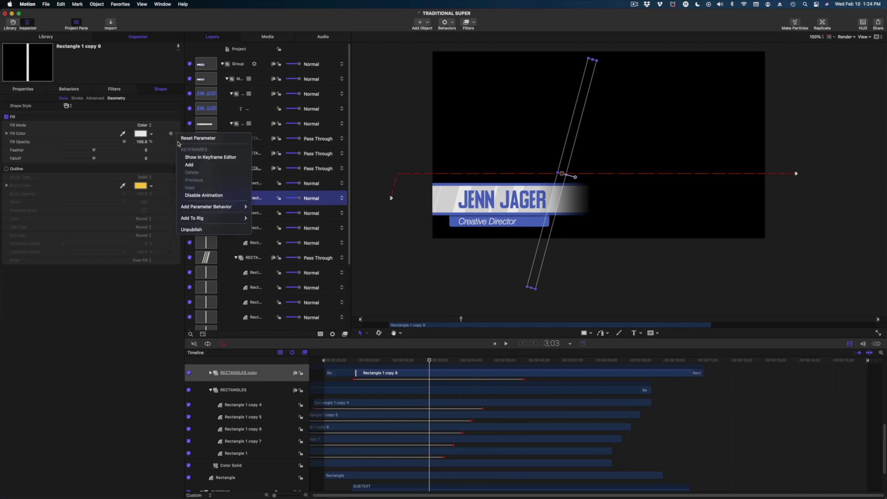
left_click(212, 230)
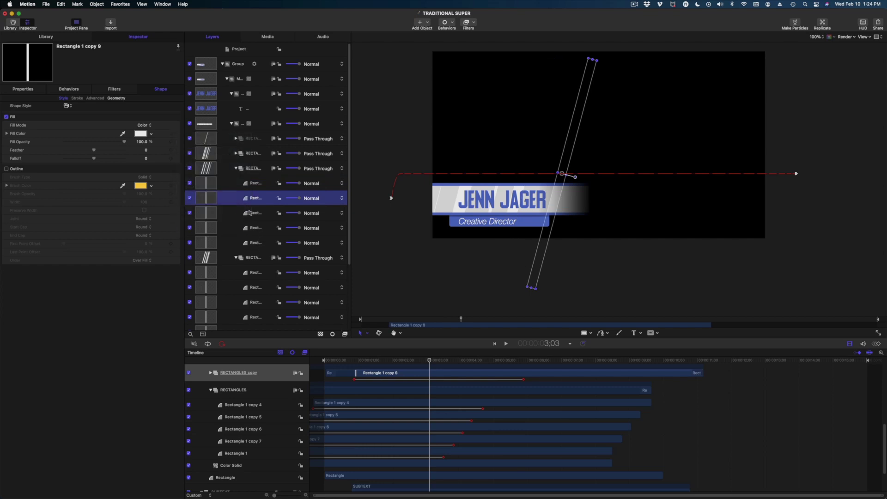